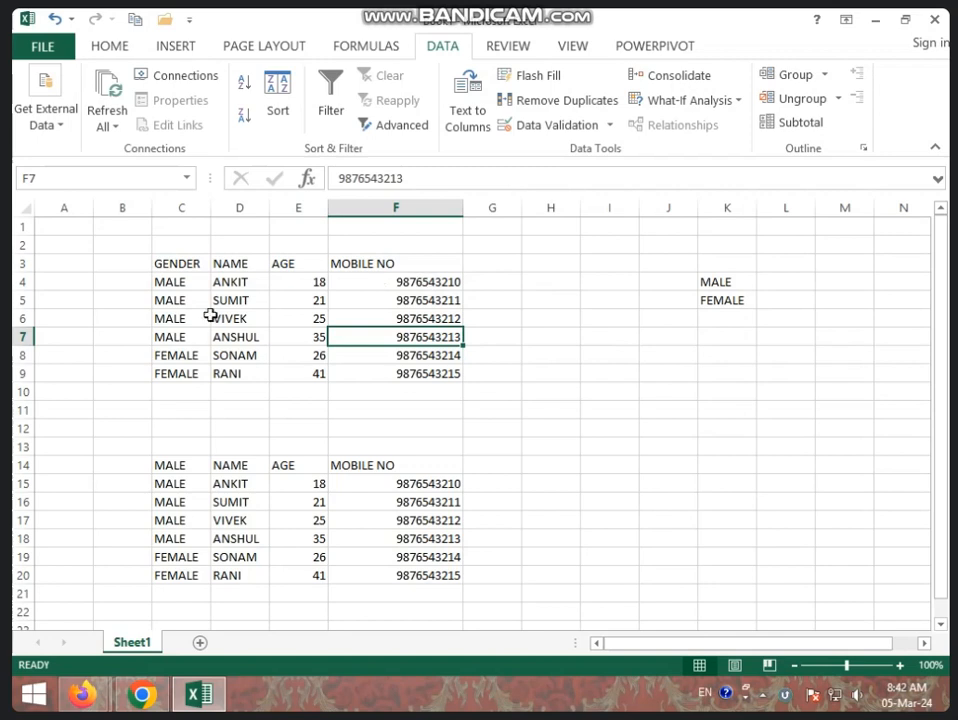
click(609, 124)
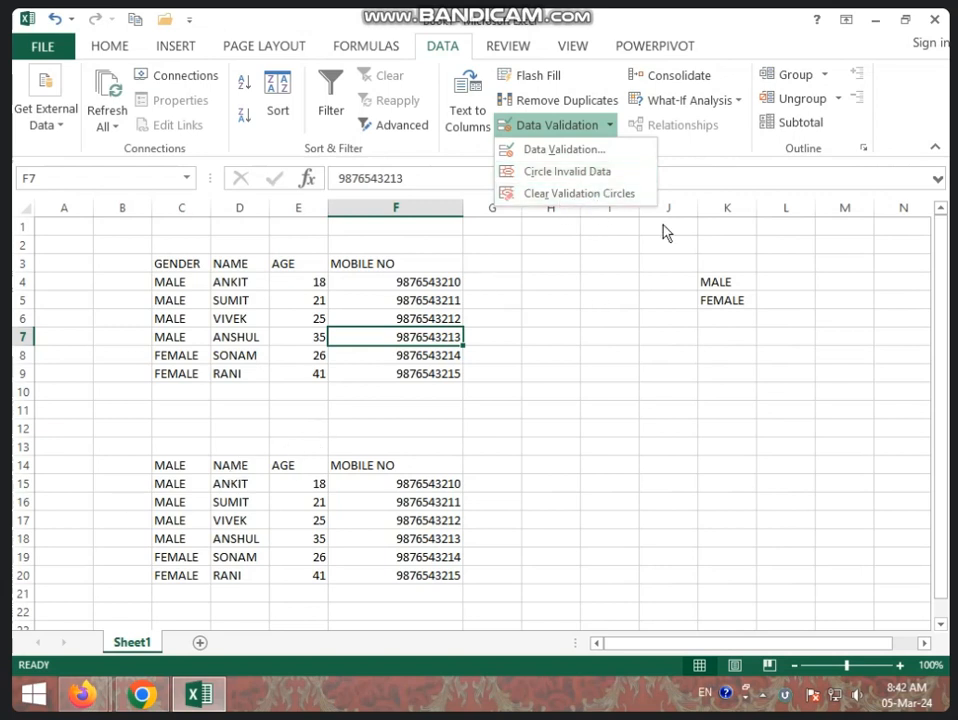
click(423, 274)
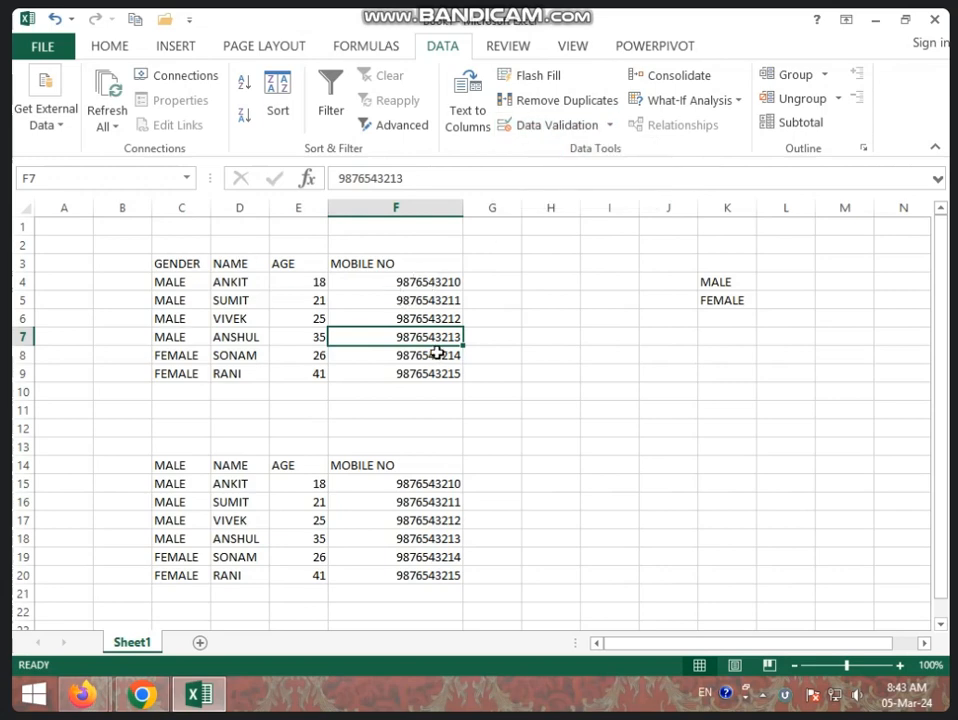
click(195, 269)
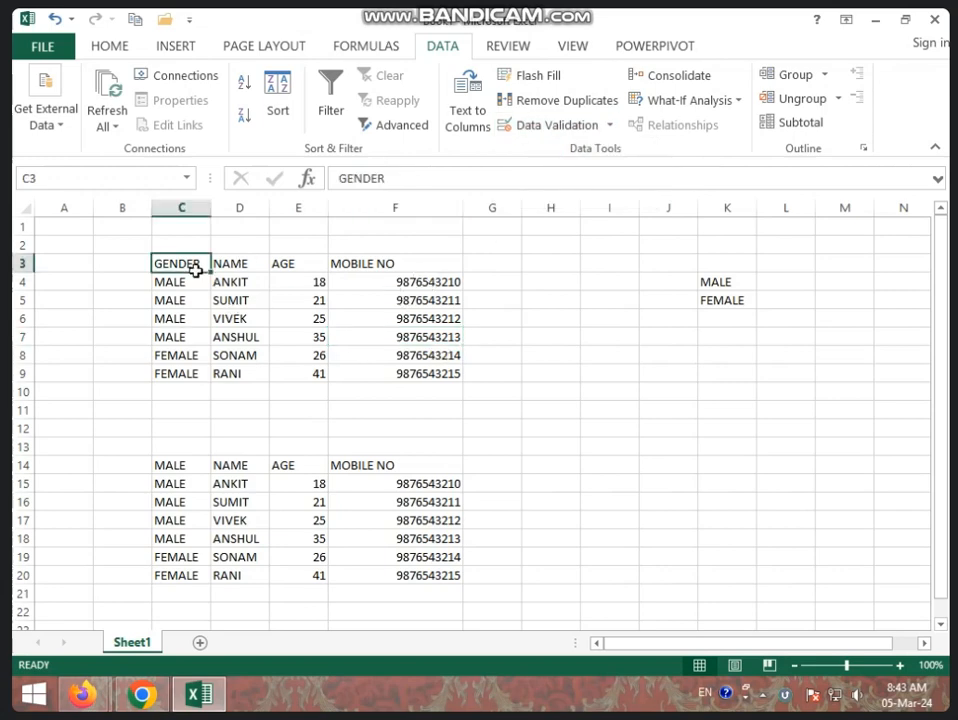
drag(195, 269, 385, 381)
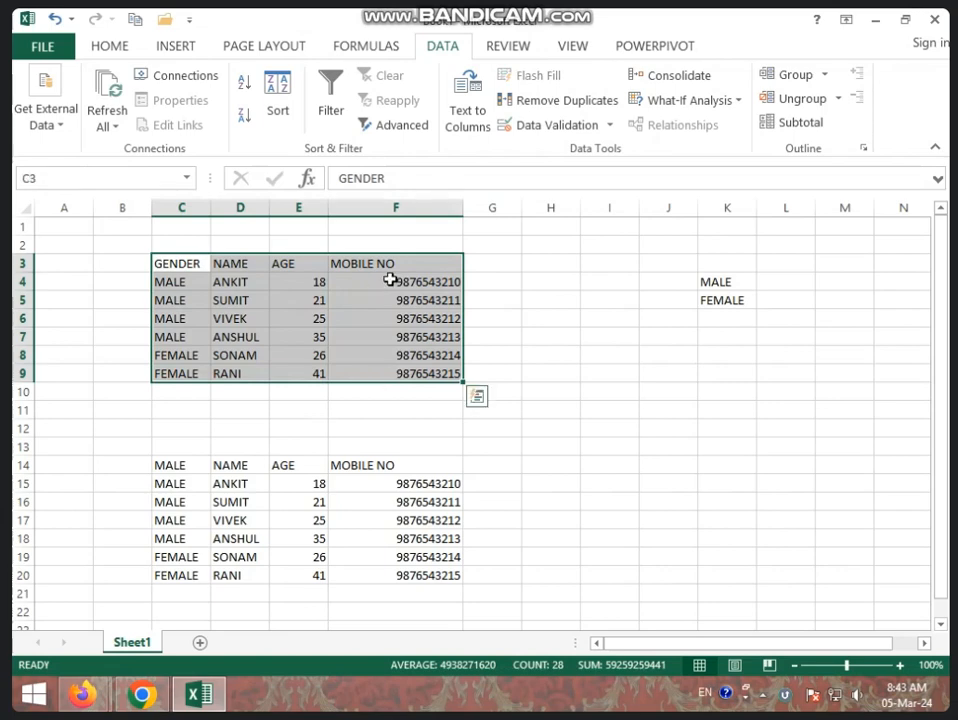
Step: Clear all data validation rules from the mobile number cells F4:F9
drag(390, 280, 393, 370)
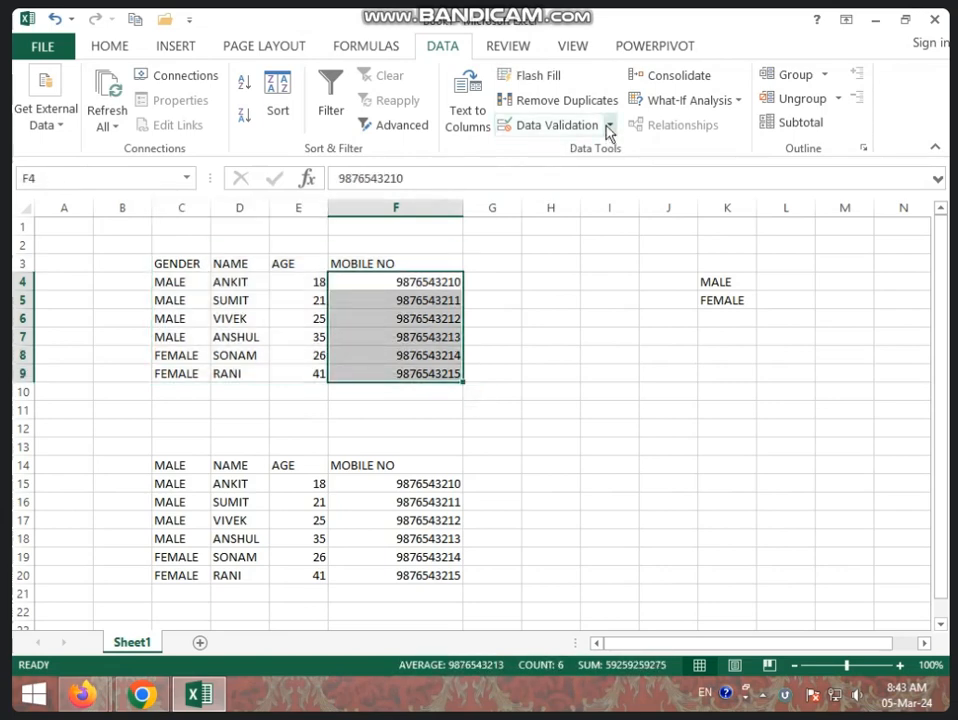
click(541, 128)
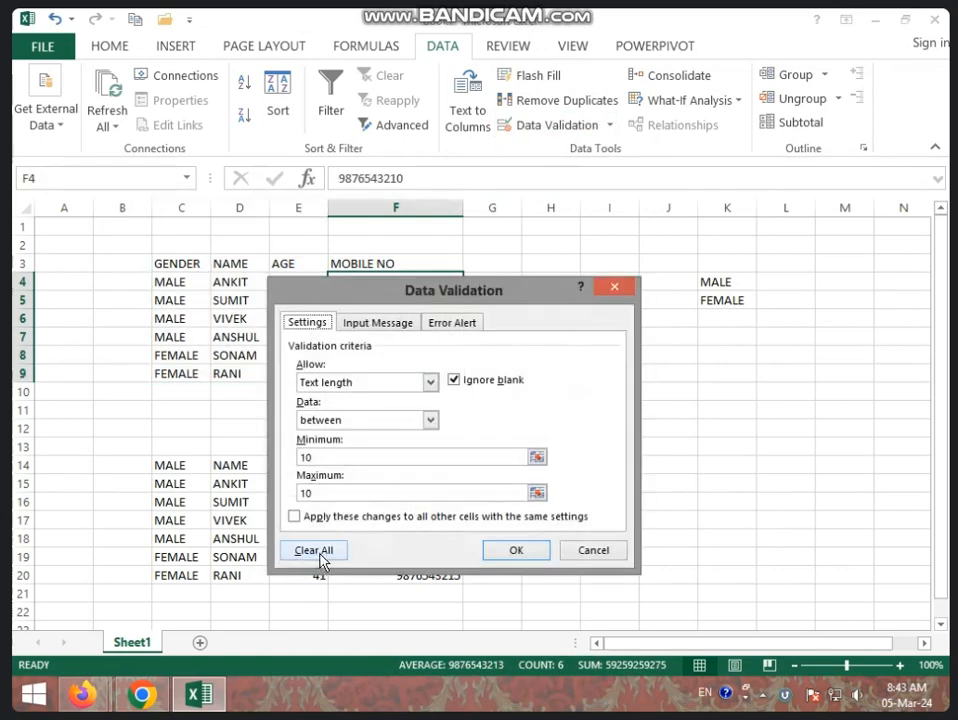
click(313, 550)
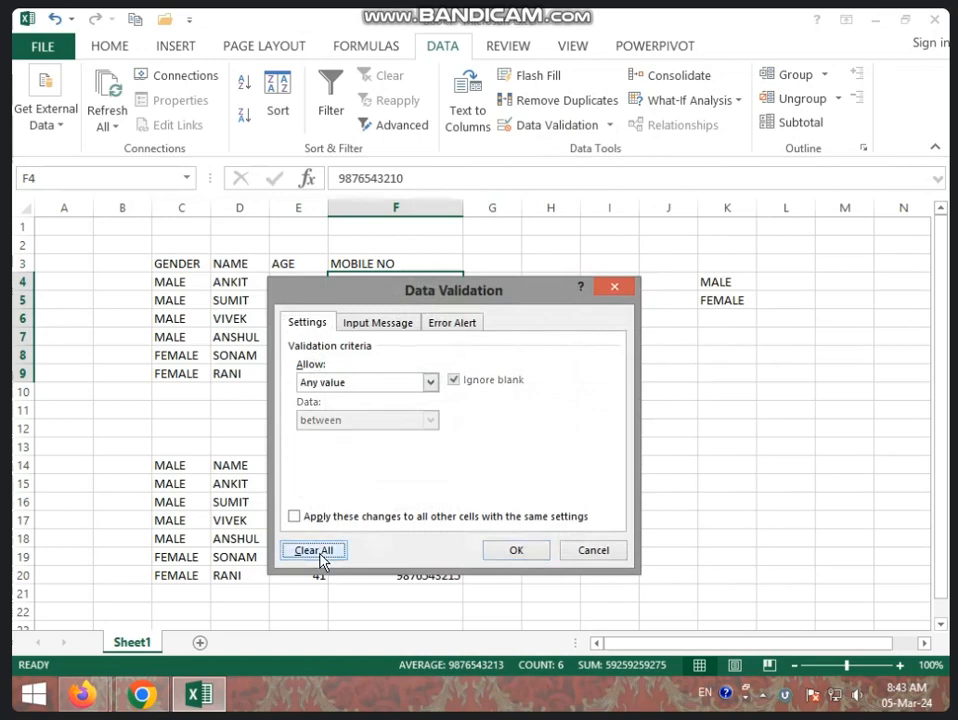
click(515, 551)
Step: Replace the mobile number in cell F7 with 546345 to test the column without validation
click(430, 330)
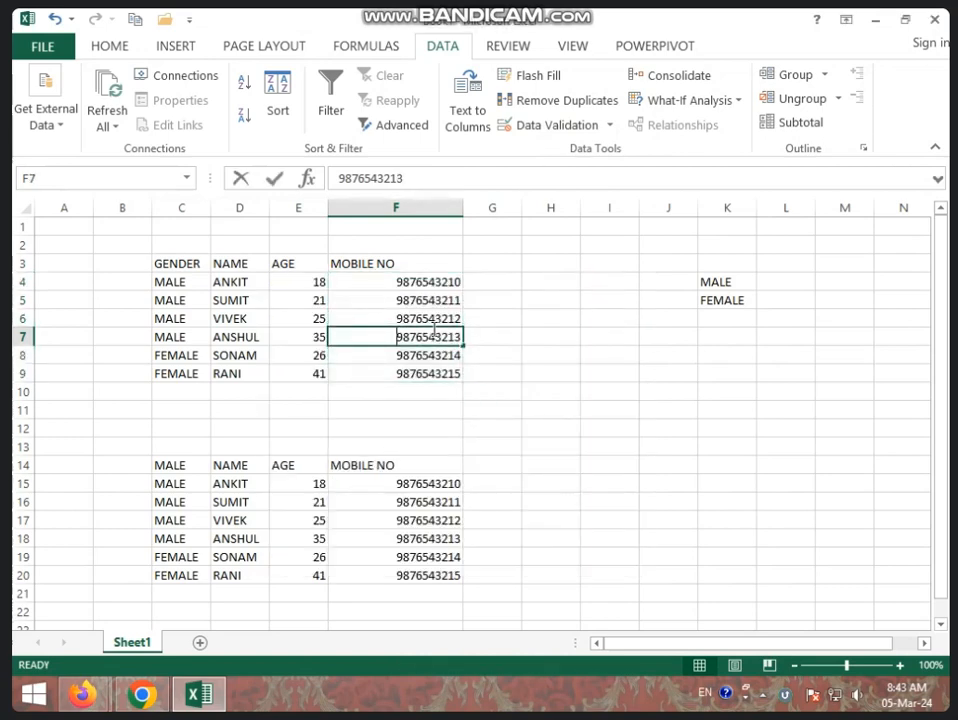
text(546345)
click(515, 353)
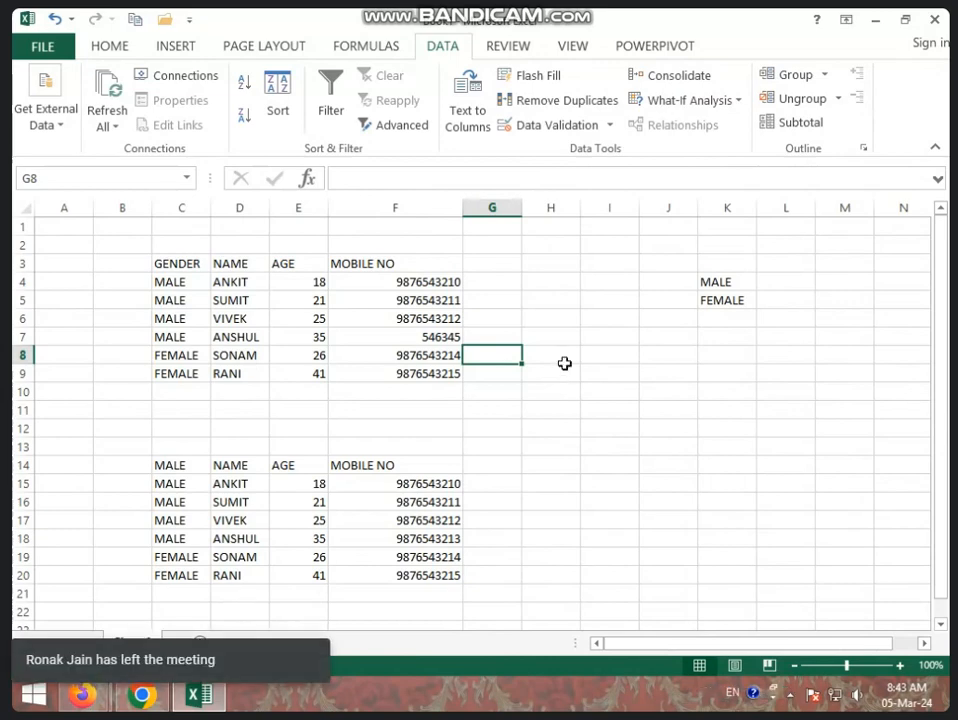
Step: Delete the contents of both gender, name, age and mobile number tables in columns C to F
click(131, 254)
drag(131, 254, 545, 607)
key(Delete)
click(647, 505)
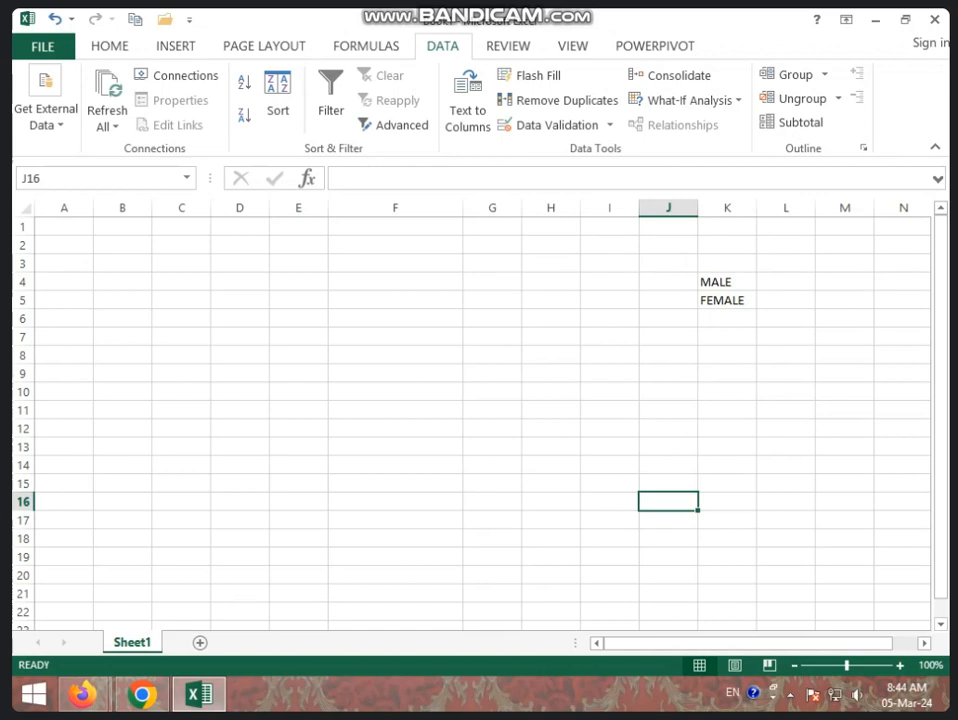
Step: Enter the column headers NAME in cell B2 and SALARY in cell C2
click(120, 247)
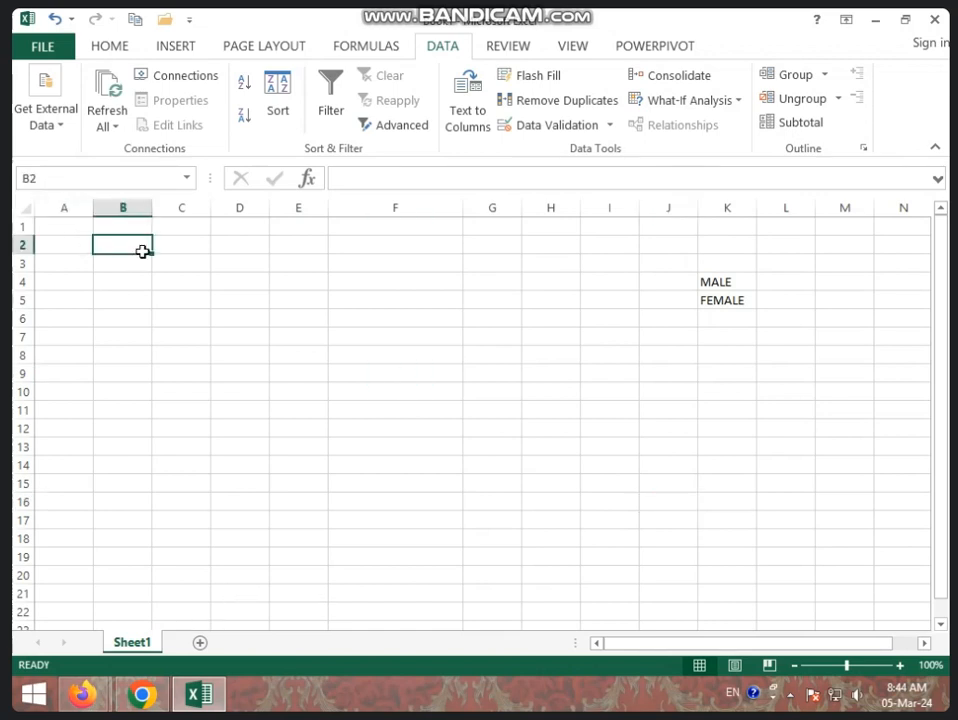
text(NAME)
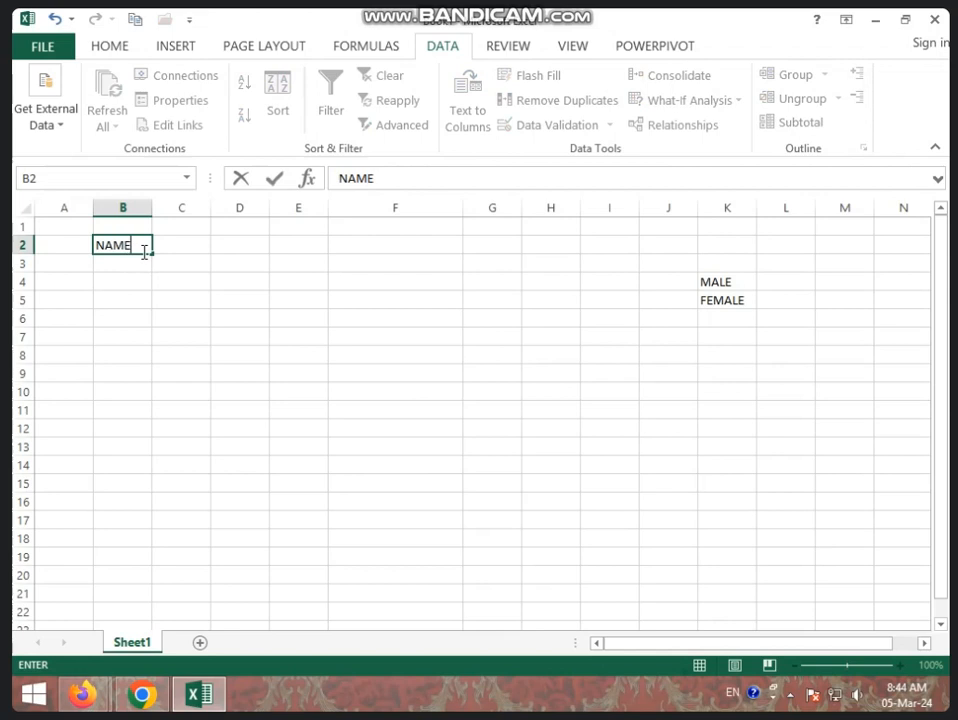
key(Tab)
text(SALARY)
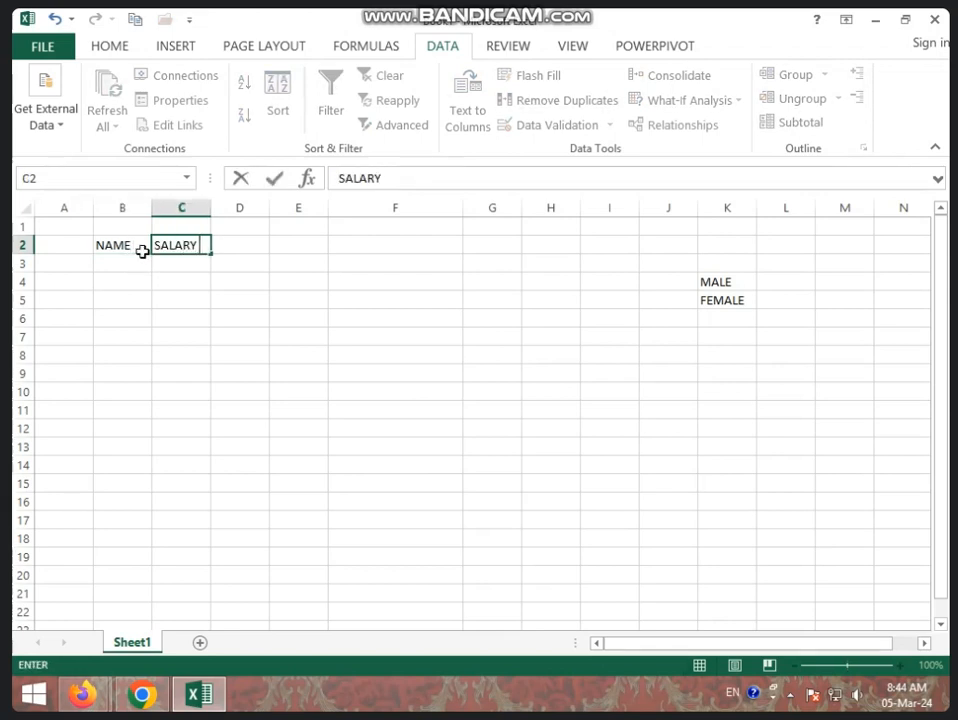
key(Return)
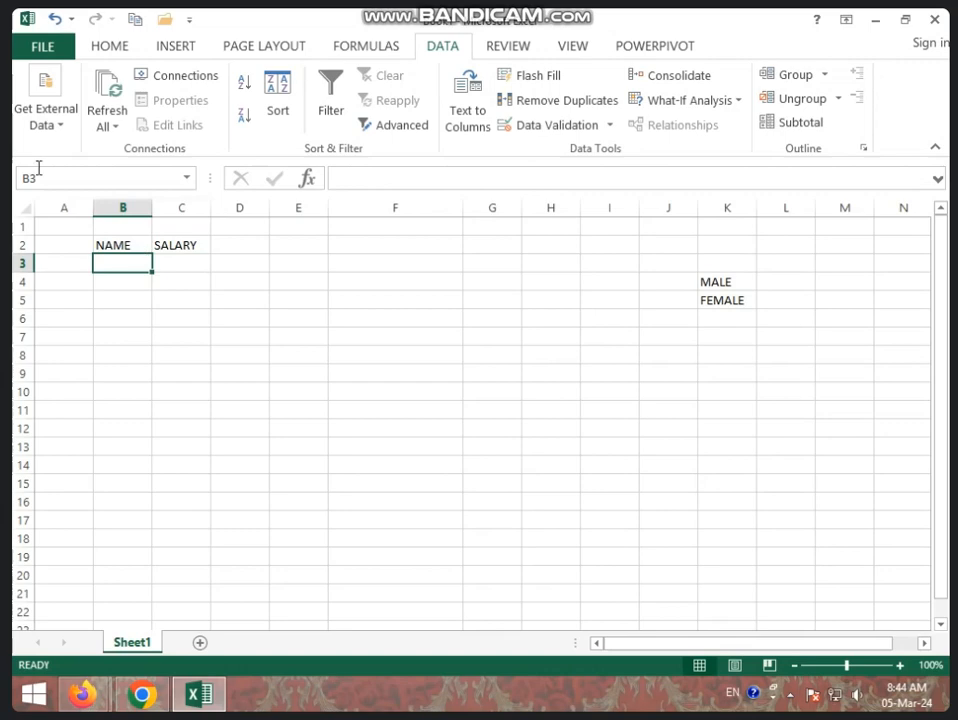
Step: Open the recent EXCEL LIST workbook stored on drive D
click(45, 46)
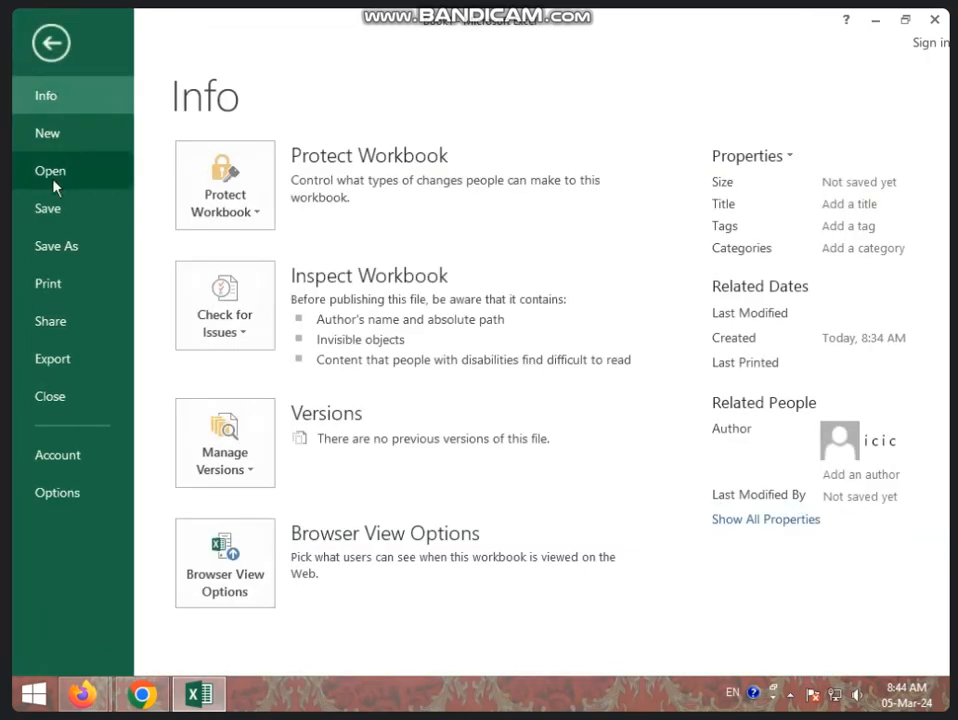
click(51, 174)
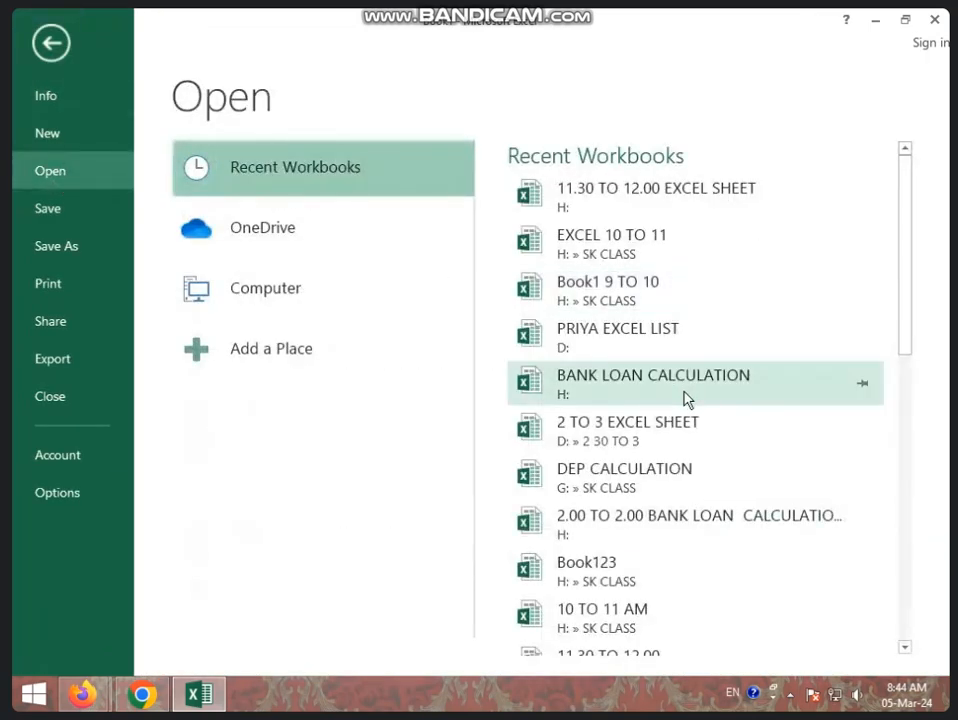
scroll(670, 420, down, 1)
click(697, 301)
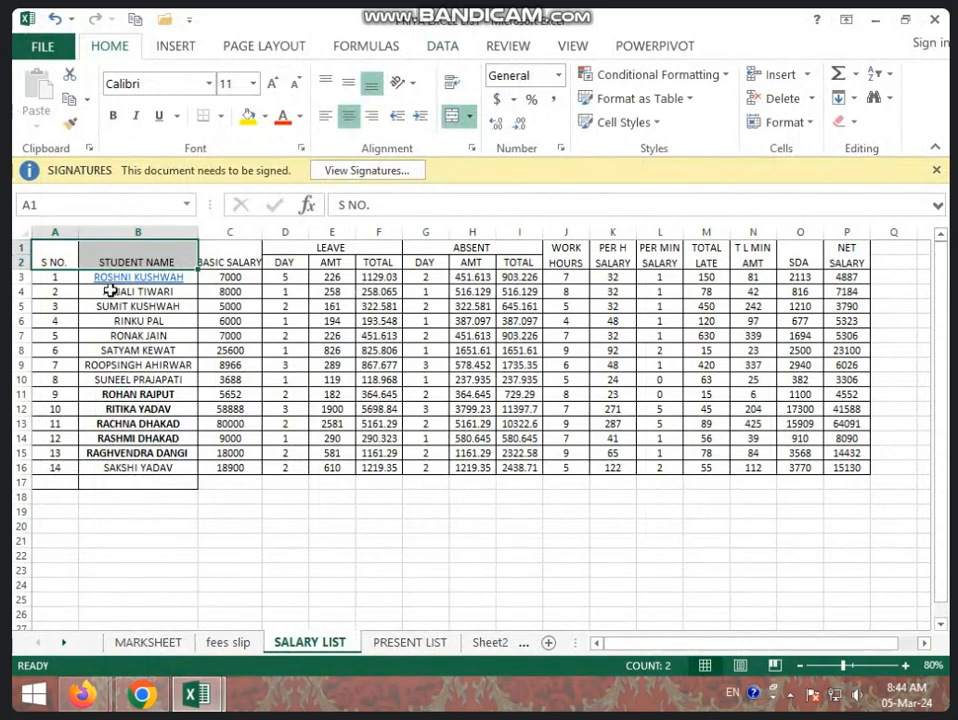
Step: Copy the names and basic salaries in B4:C16 of SALARY LIST into Book1 starting at B3, and widen column B
click(108, 290)
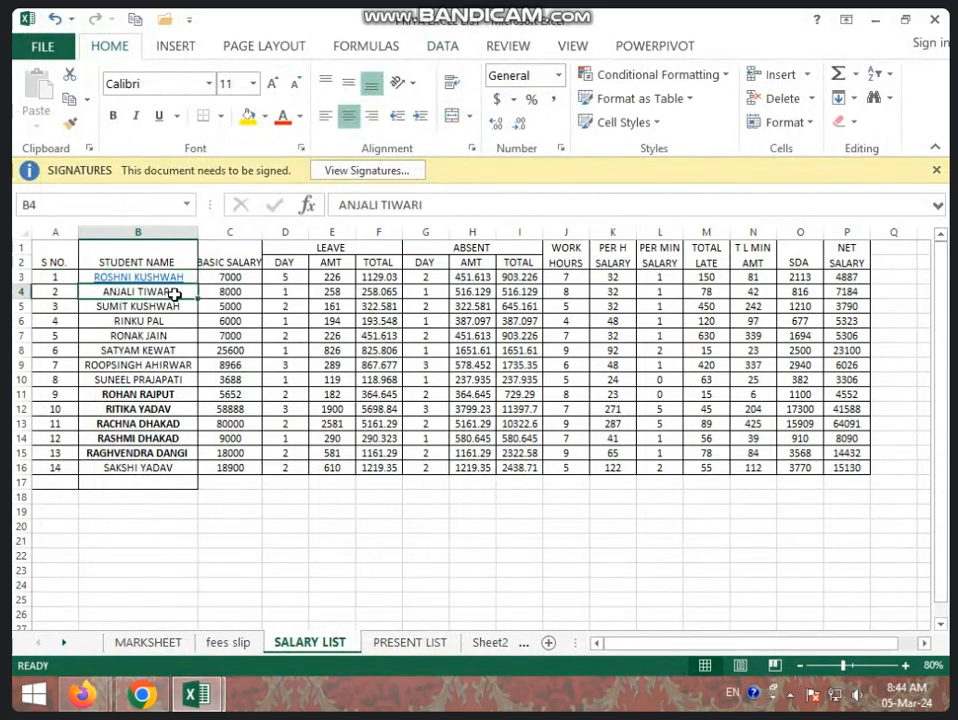
drag(166, 293, 224, 460)
key(ctrl+c)
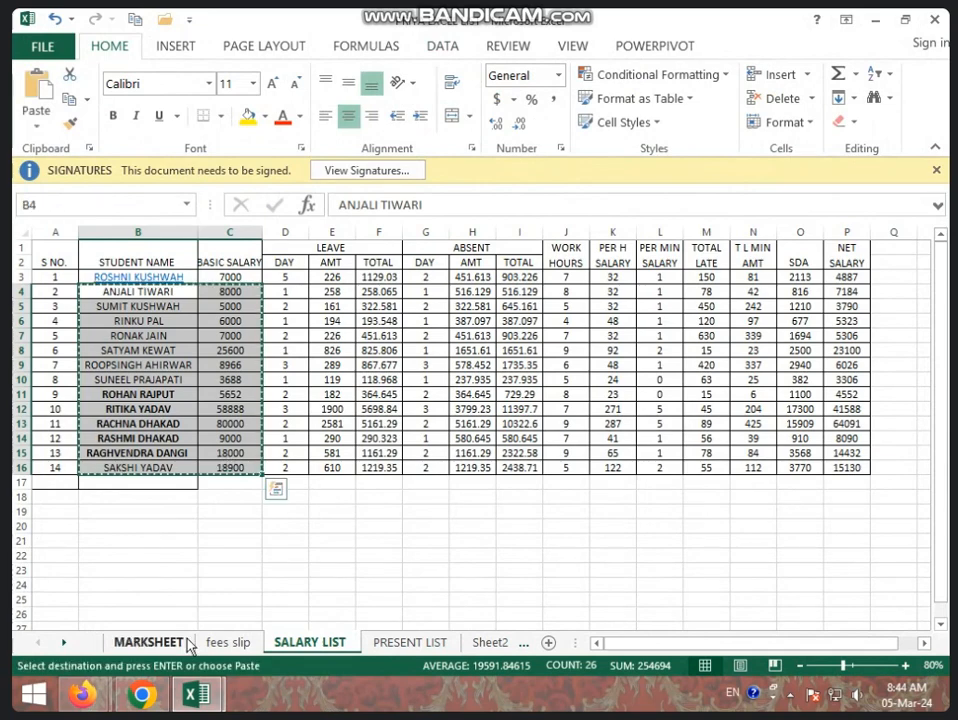
key(Escape)
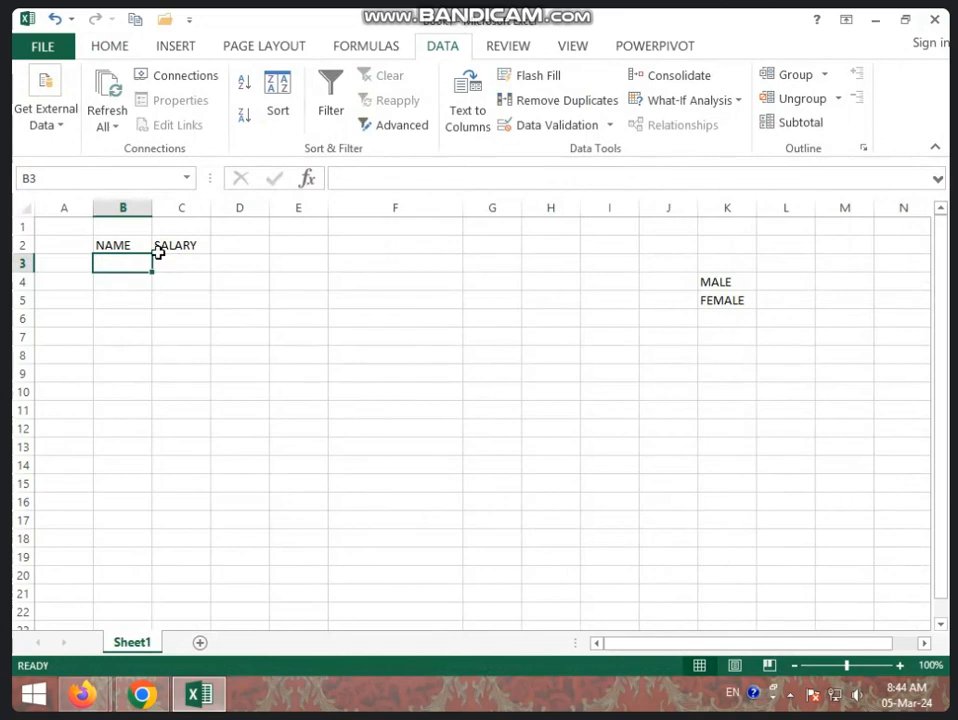
key(ctrl+v)
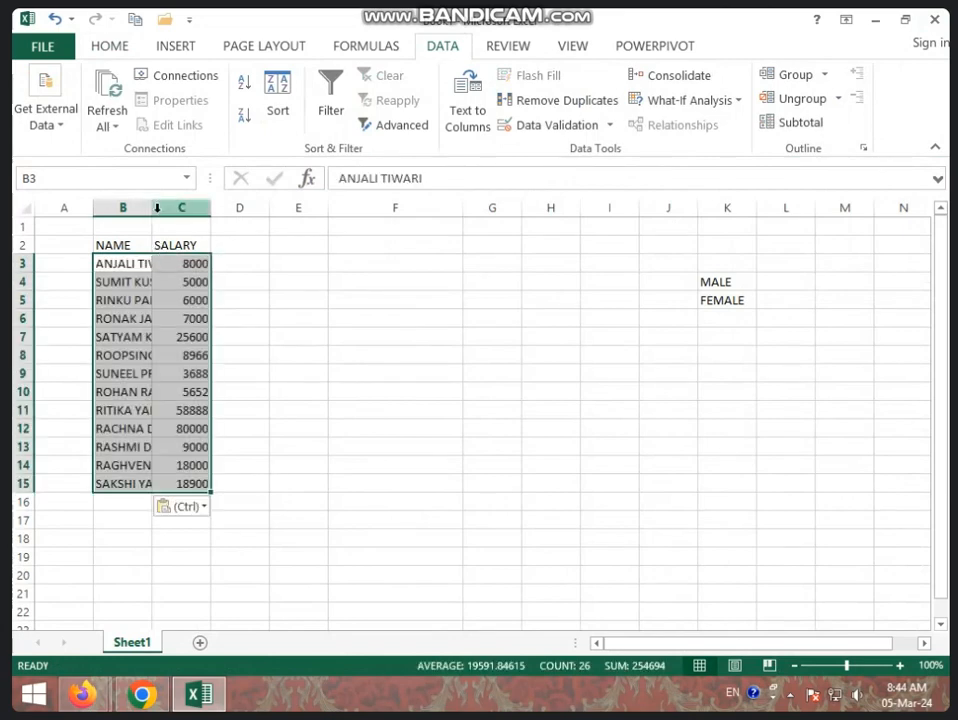
drag(152, 211, 217, 220)
click(308, 300)
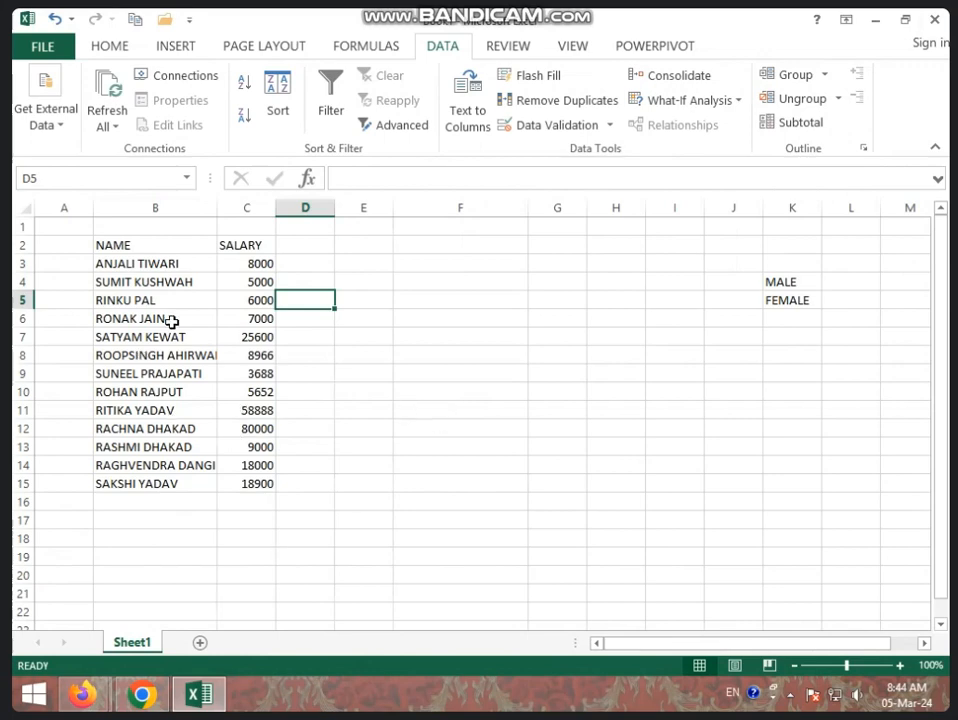
Step: Rename Sheet1 as DEC2023
right_click(148, 652)
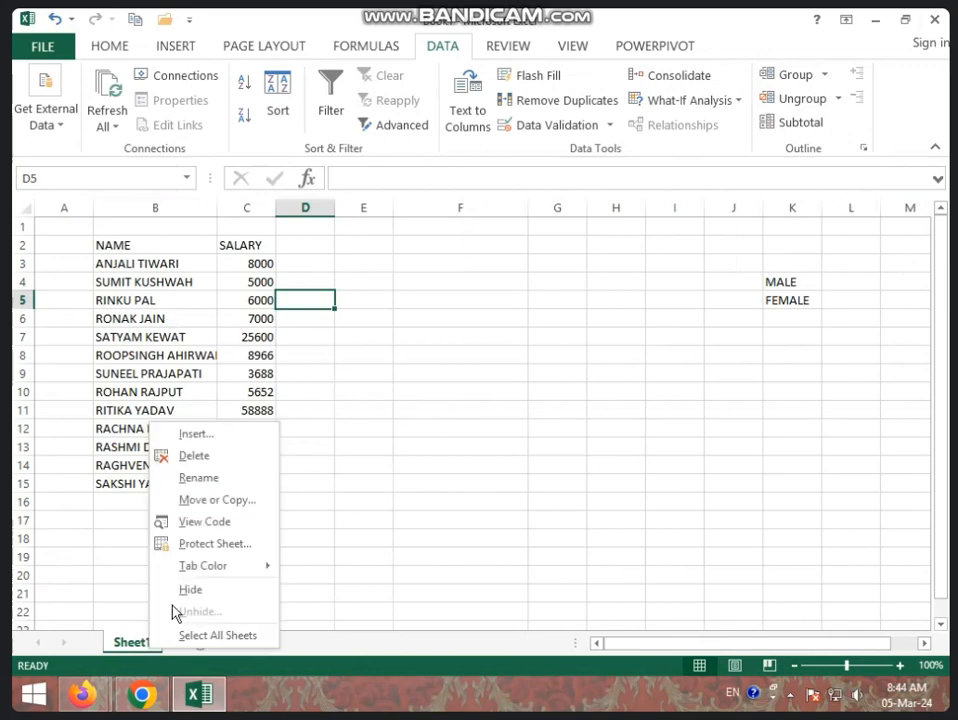
click(244, 469)
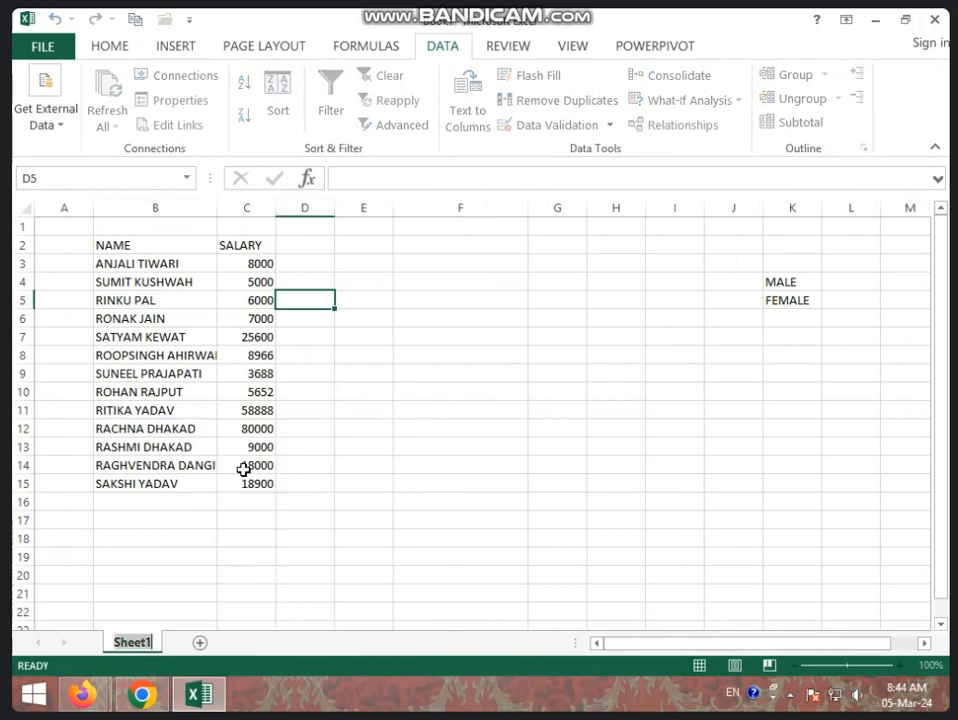
text(JA)
key(BackSpace)
key(BackSpace)
text(DE)
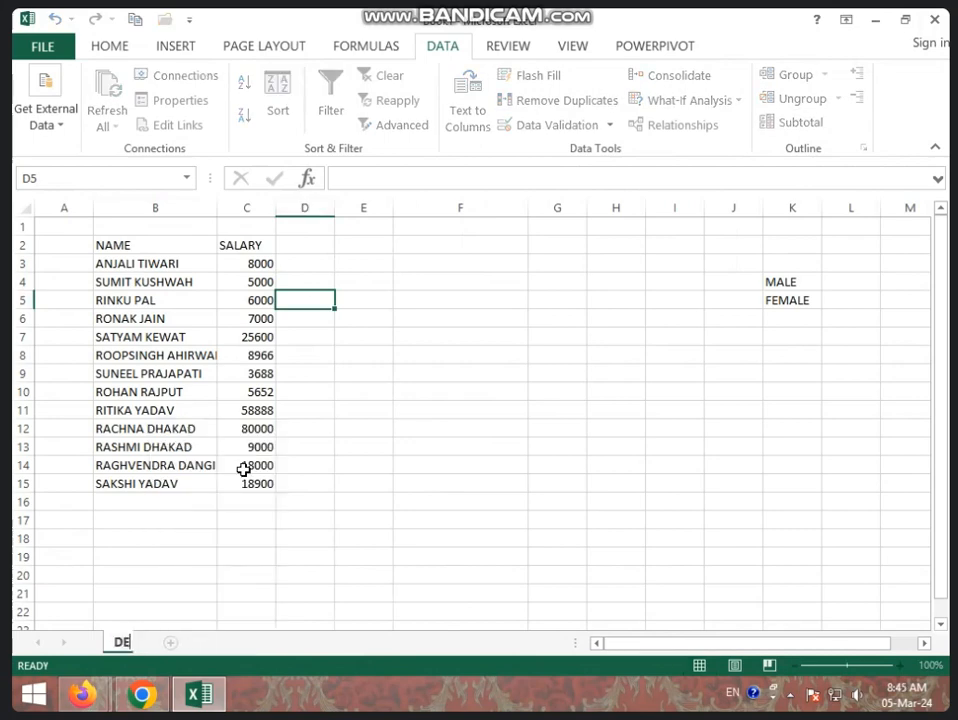
text(C2023)
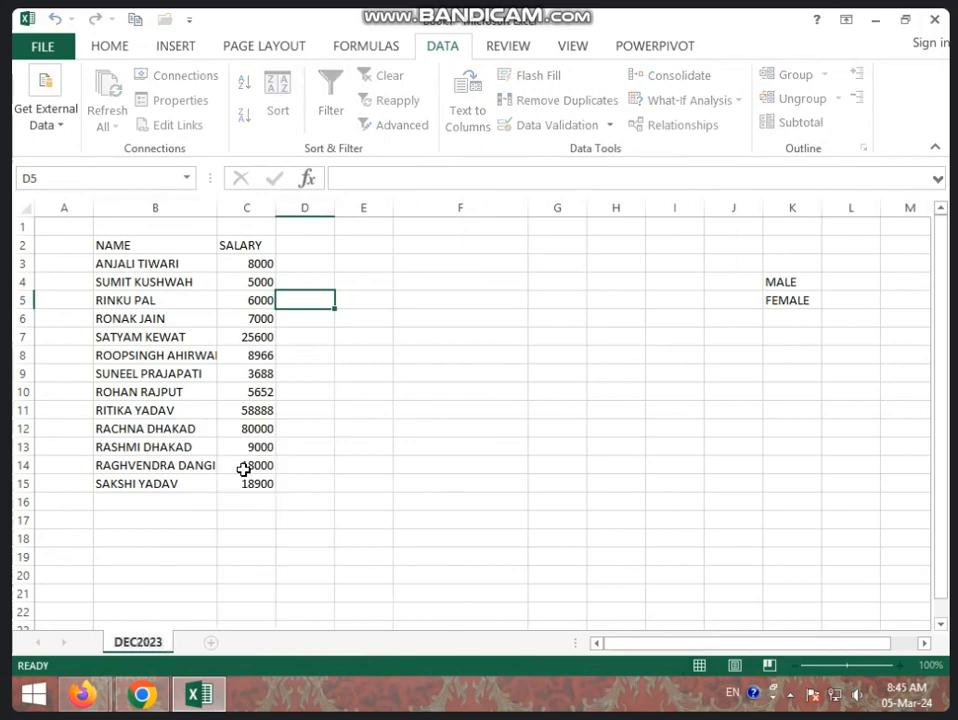
key(Return)
click(405, 429)
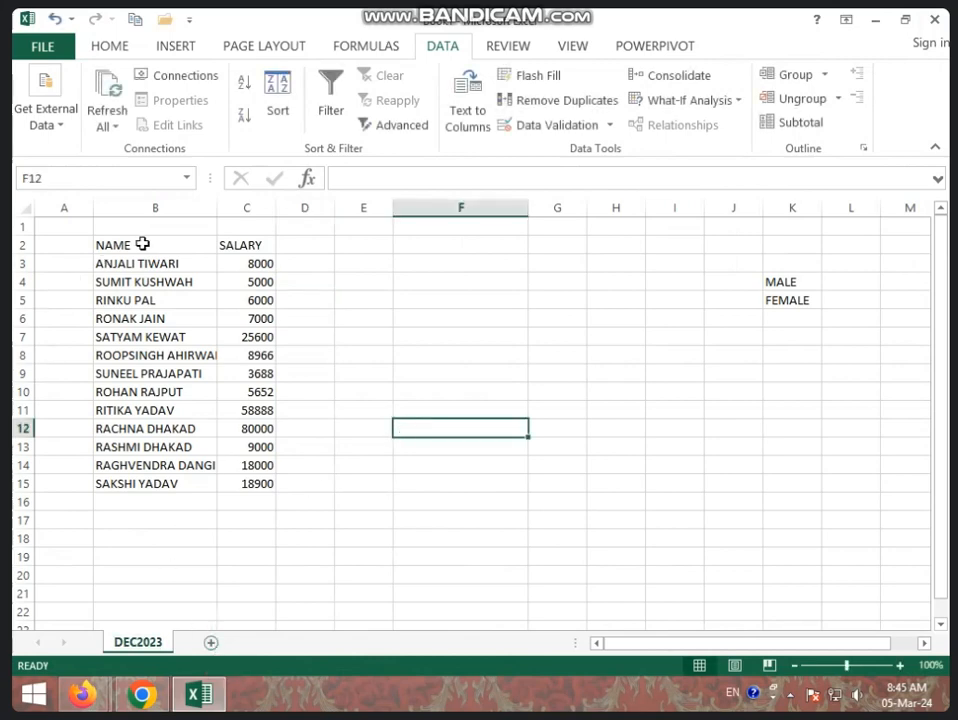
Step: Copy the name and salary table B2:C15 from DEC2023 into a new sheet starting at cell B3
drag(143, 244, 232, 478)
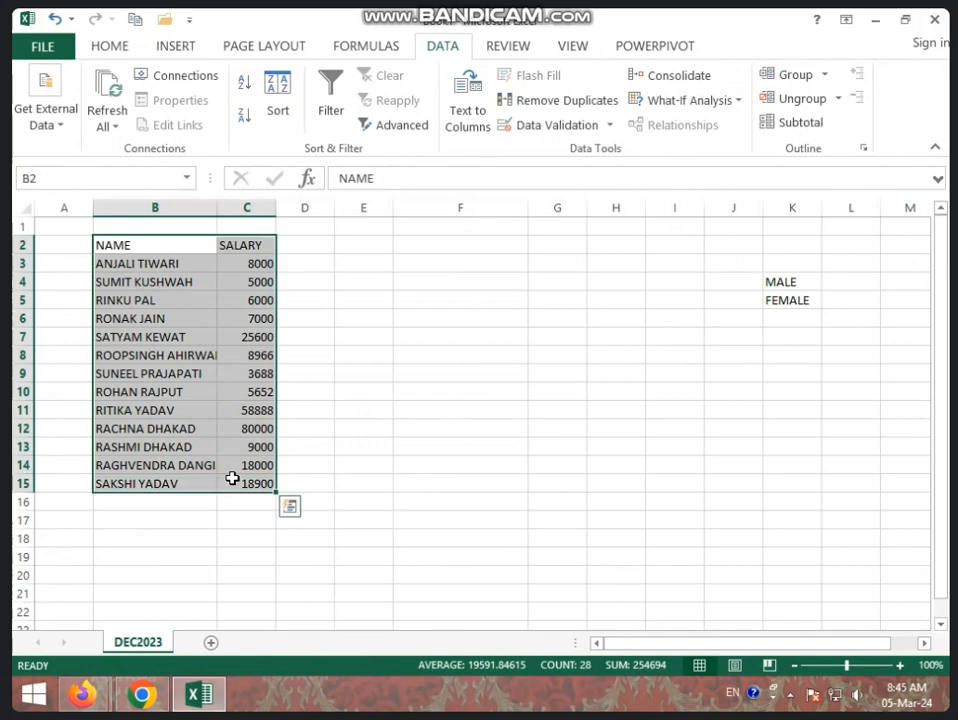
key(ctrl+c)
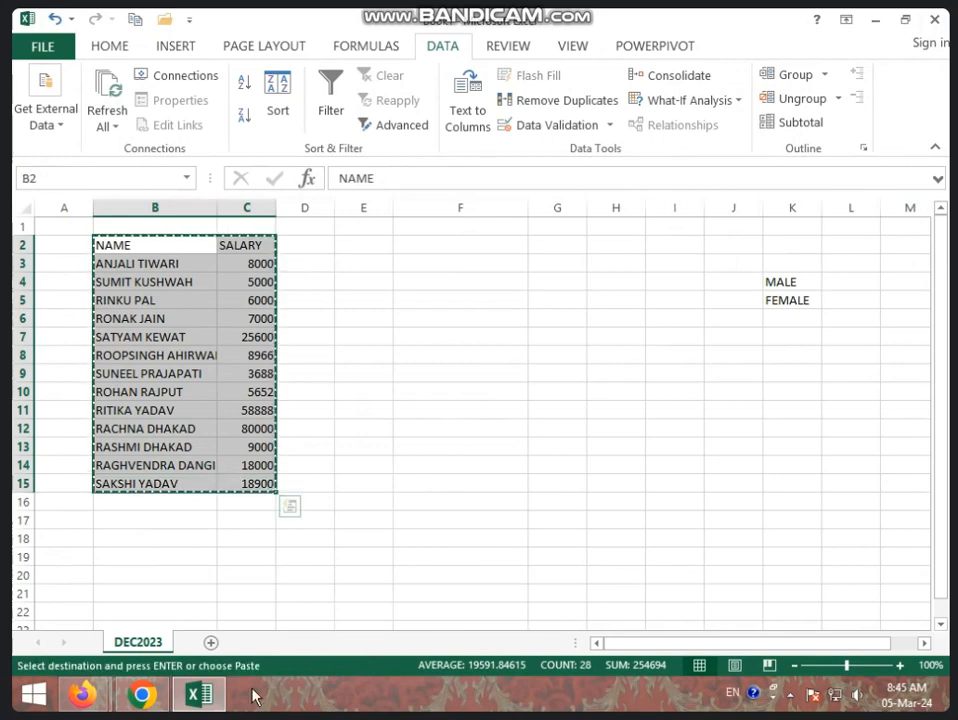
click(209, 642)
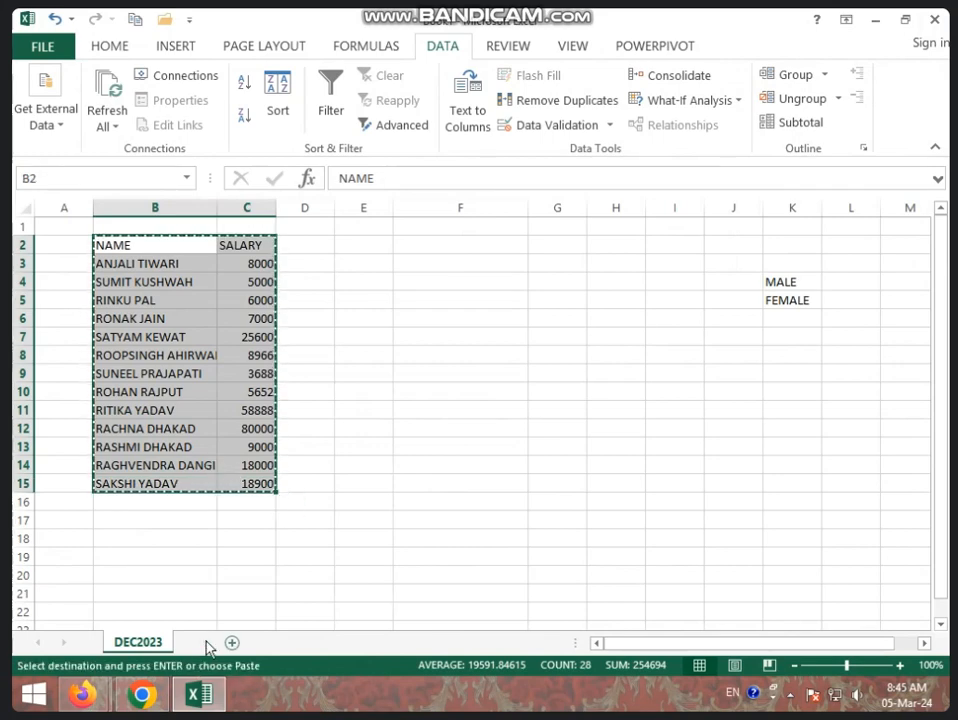
click(118, 262)
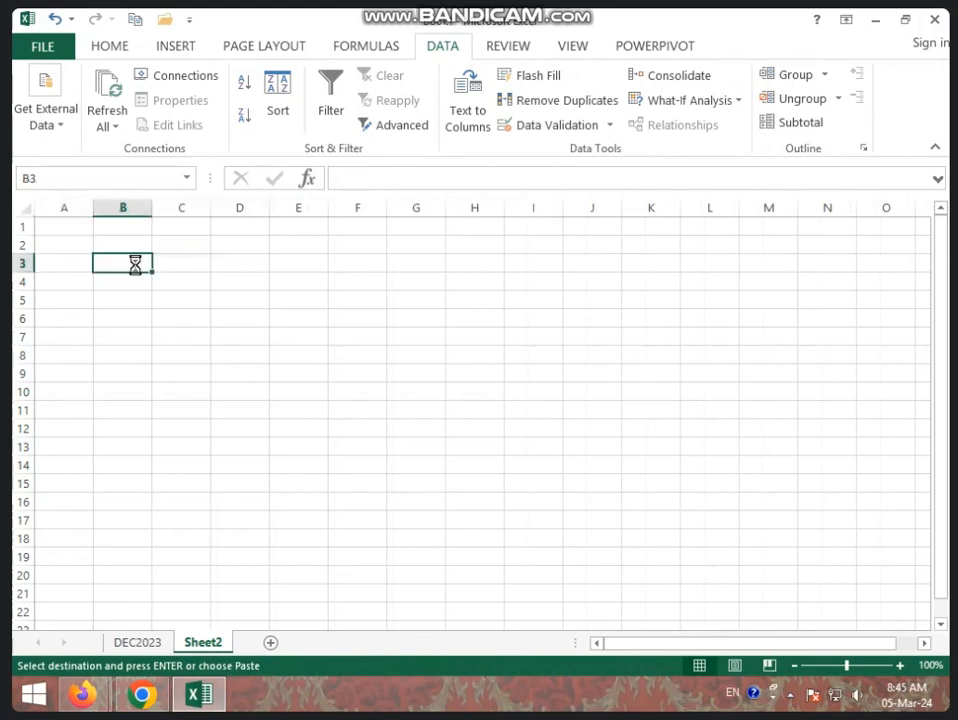
key(ctrl+v)
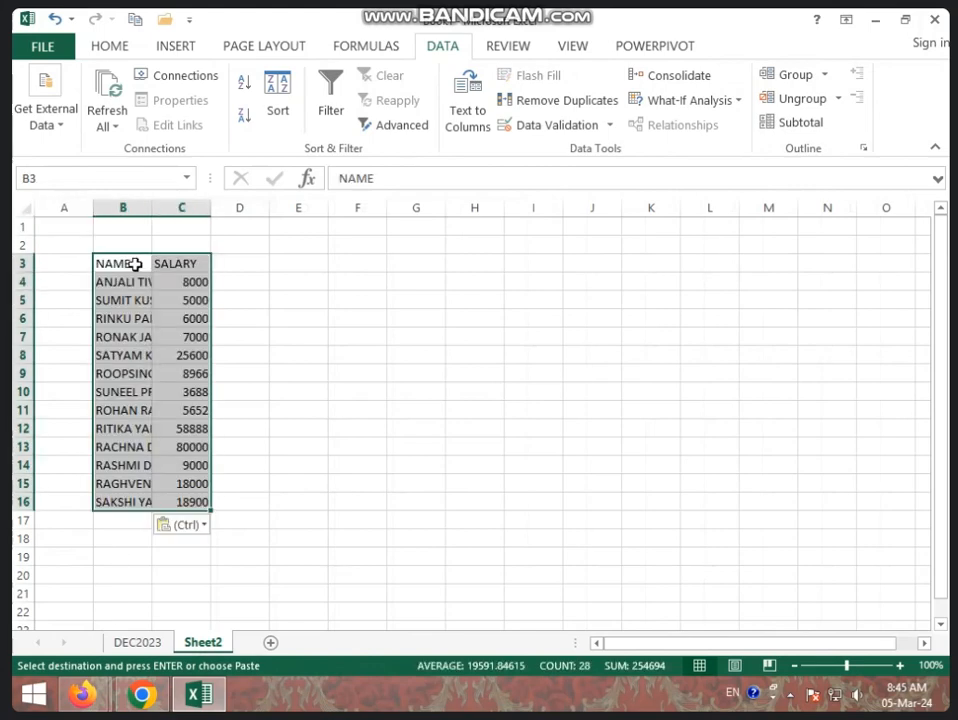
Step: Widen column B on the new sheet until the full names fit
click(150, 208)
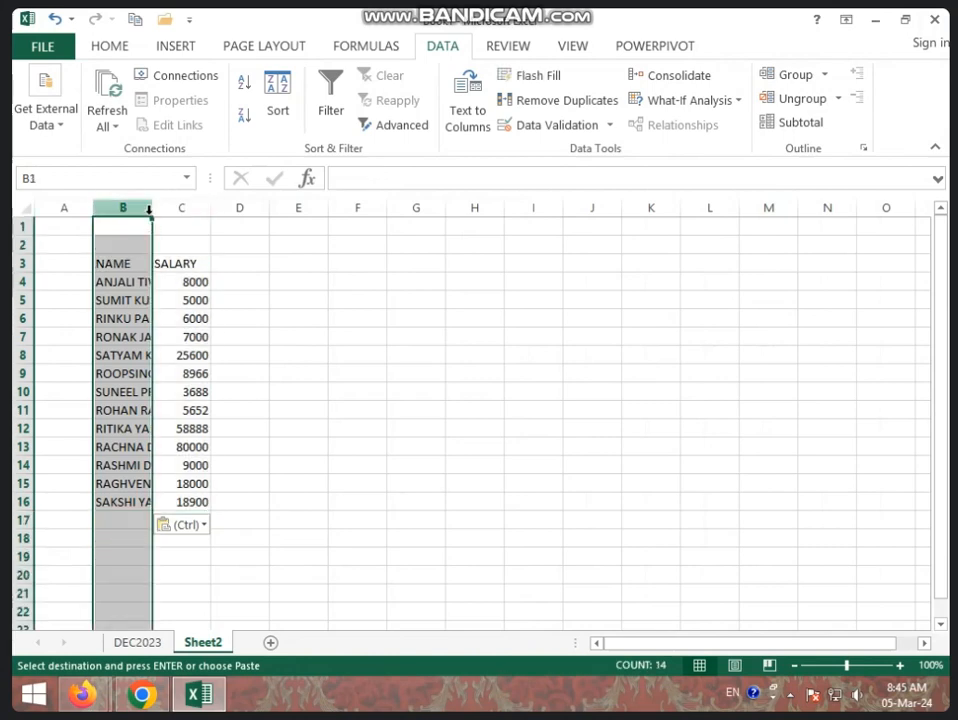
drag(150, 211, 195, 215)
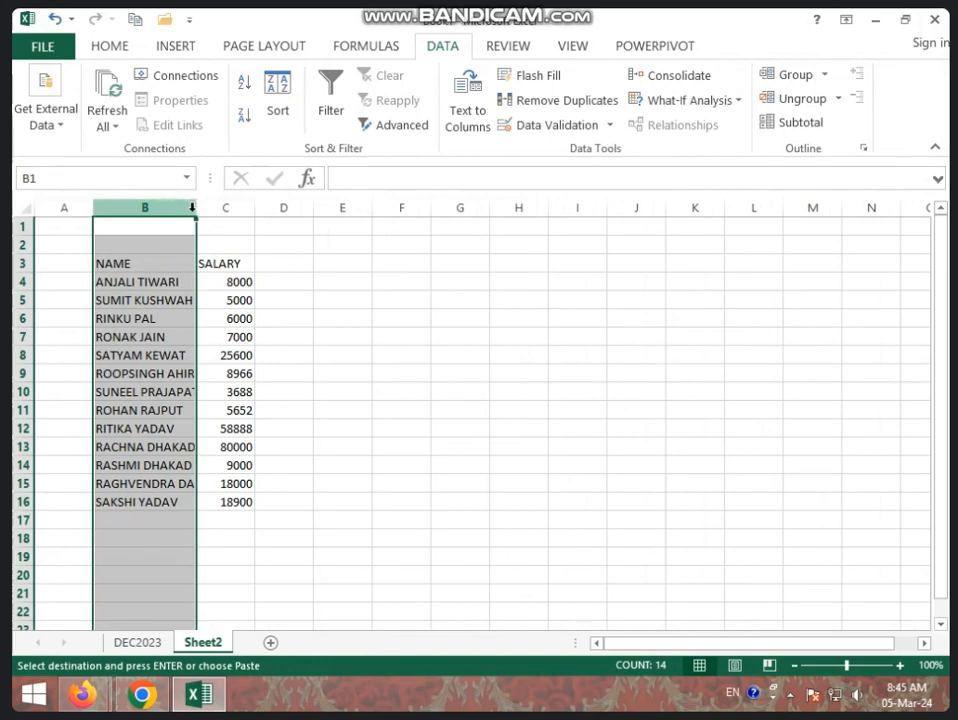
drag(195, 212, 248, 238)
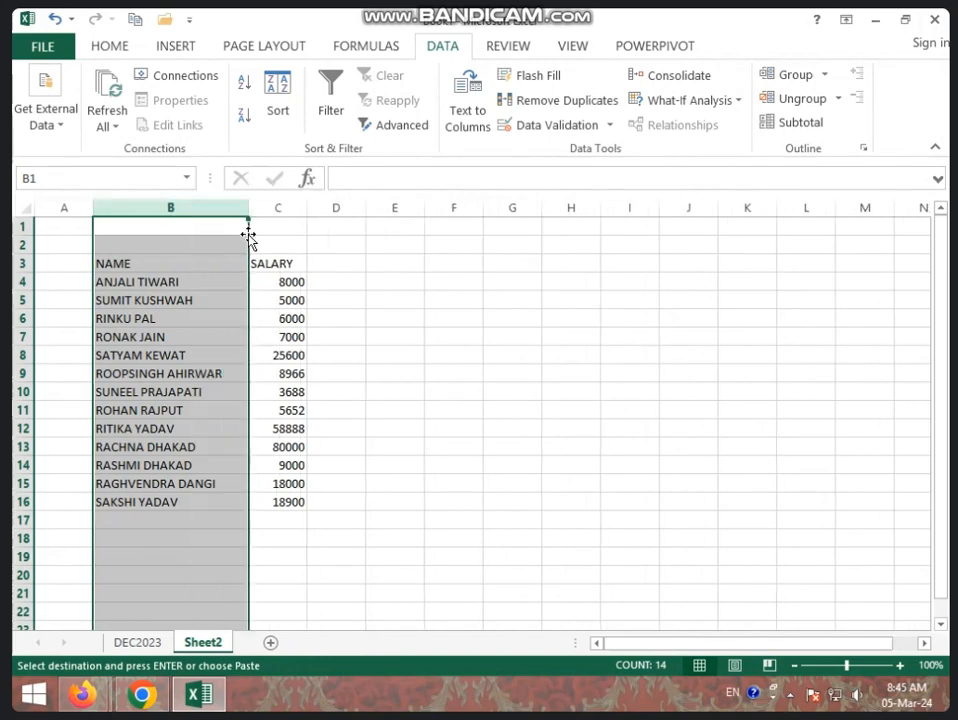
Step: Set the first salary in C4 of Sheet2 to 5500
click(263, 288)
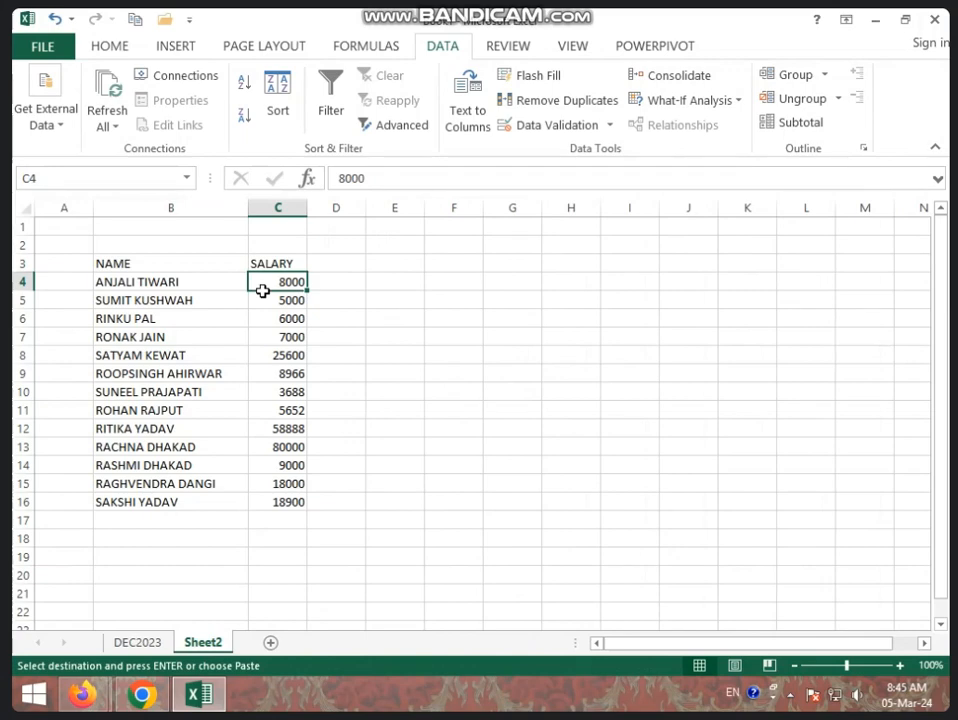
text(55)
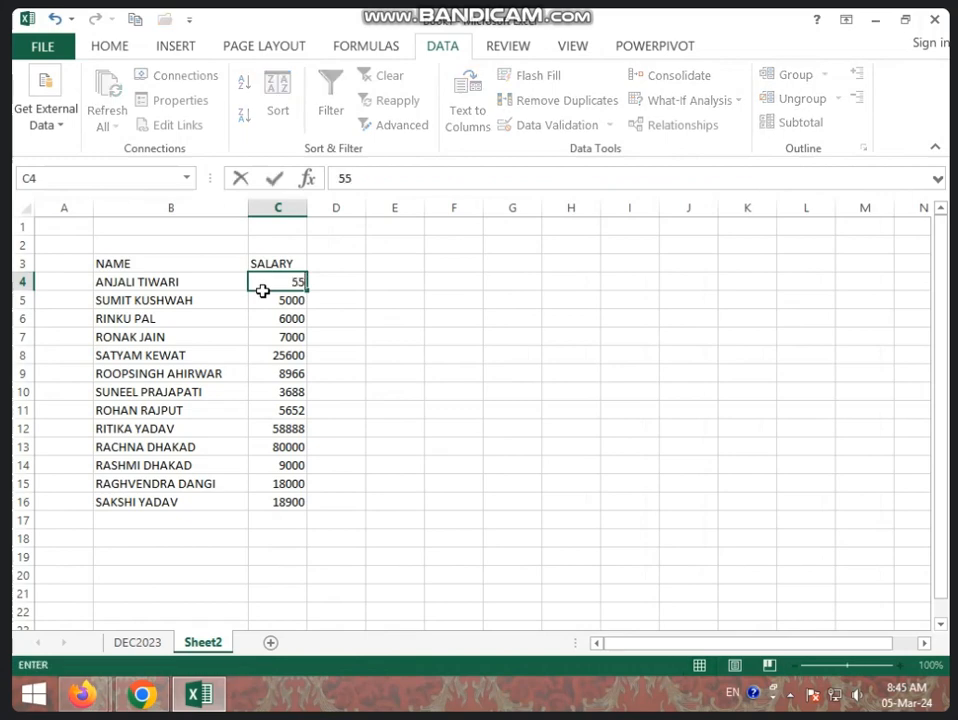
text(00)
key(Return)
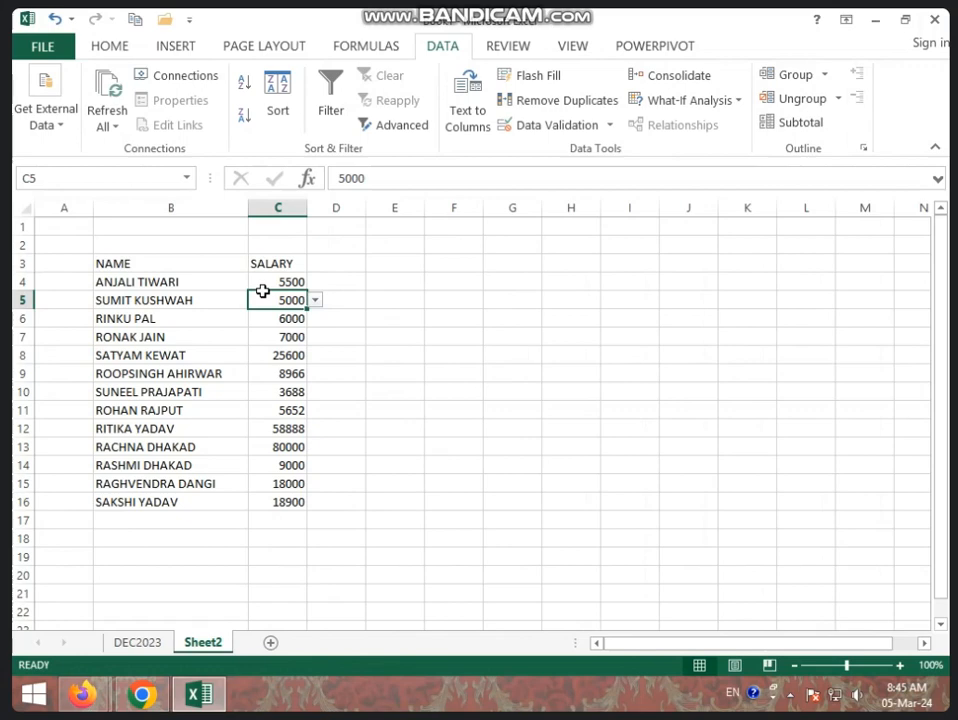
Step: Try to set the salary in C5 to 7000 and abandon the entry
text(7000)
key(Return)
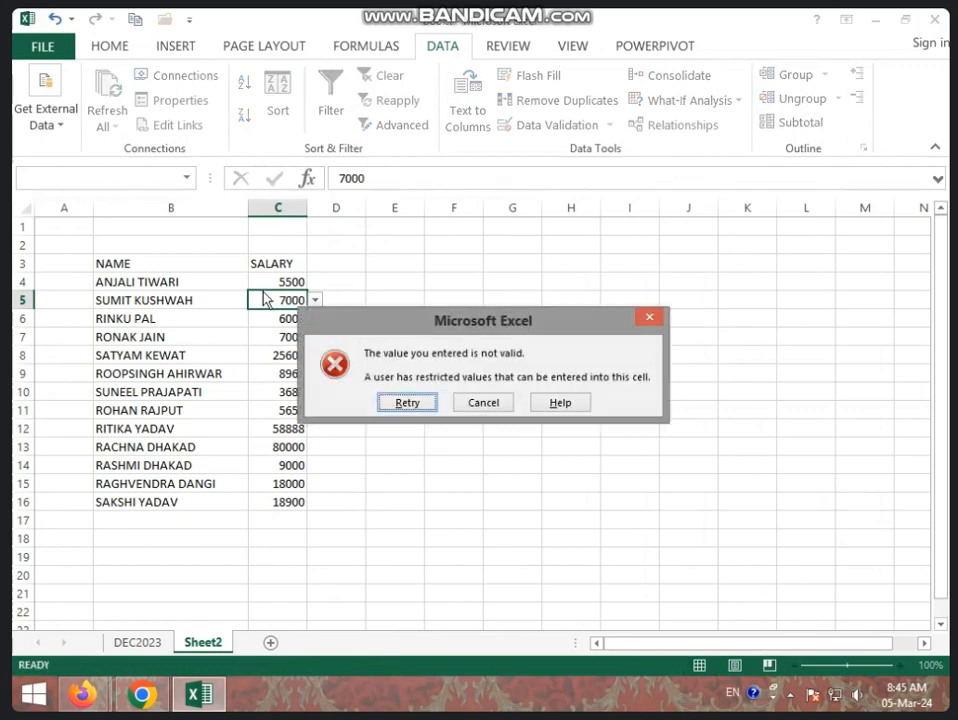
click(430, 408)
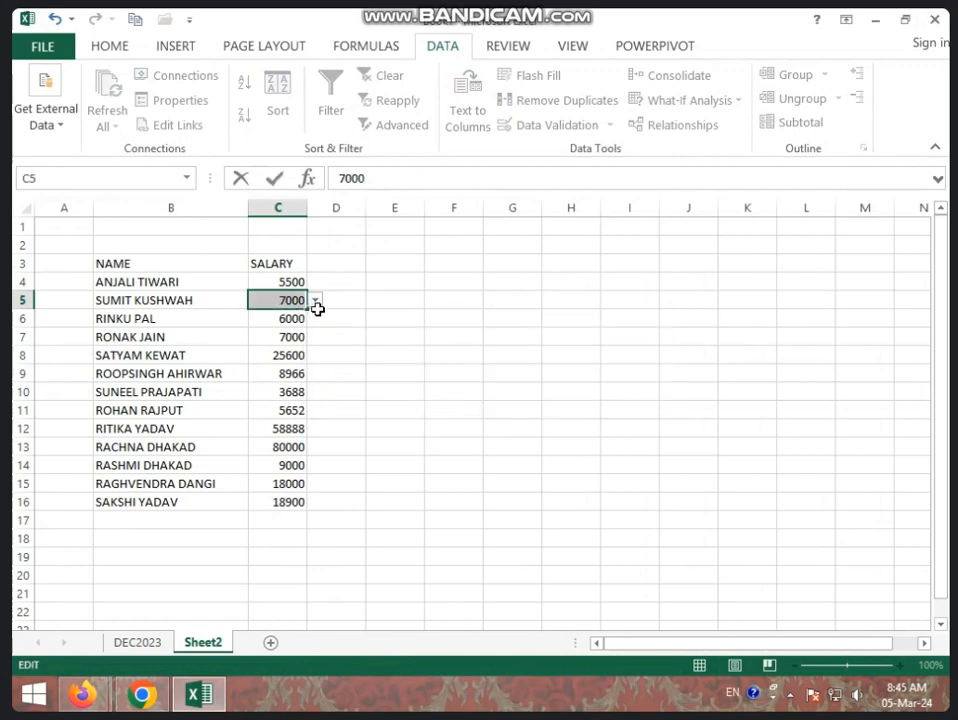
click(120, 270)
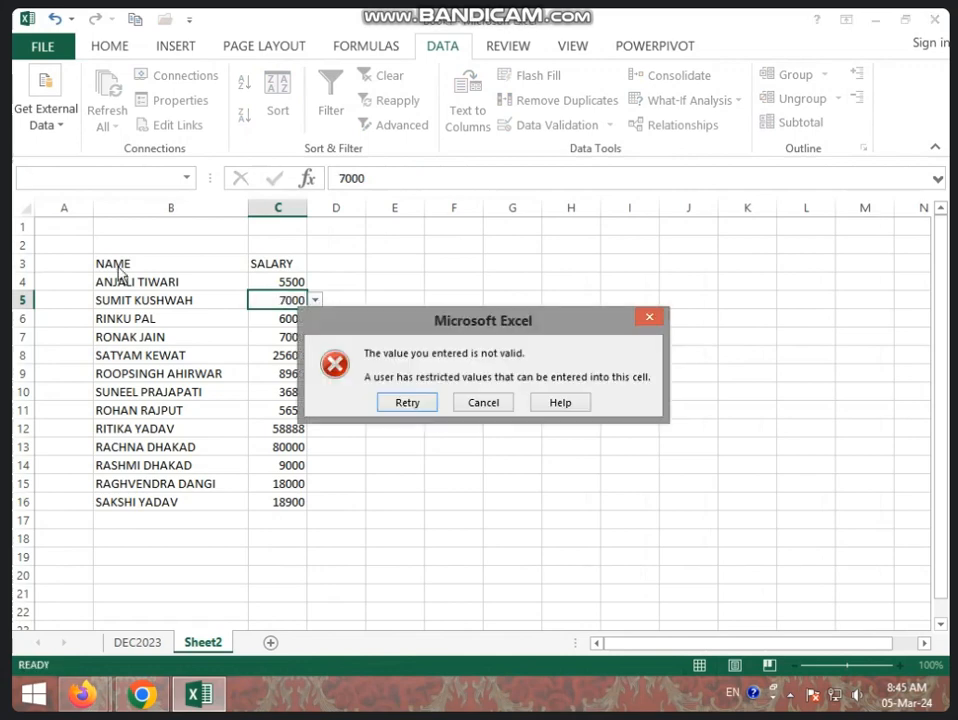
click(490, 402)
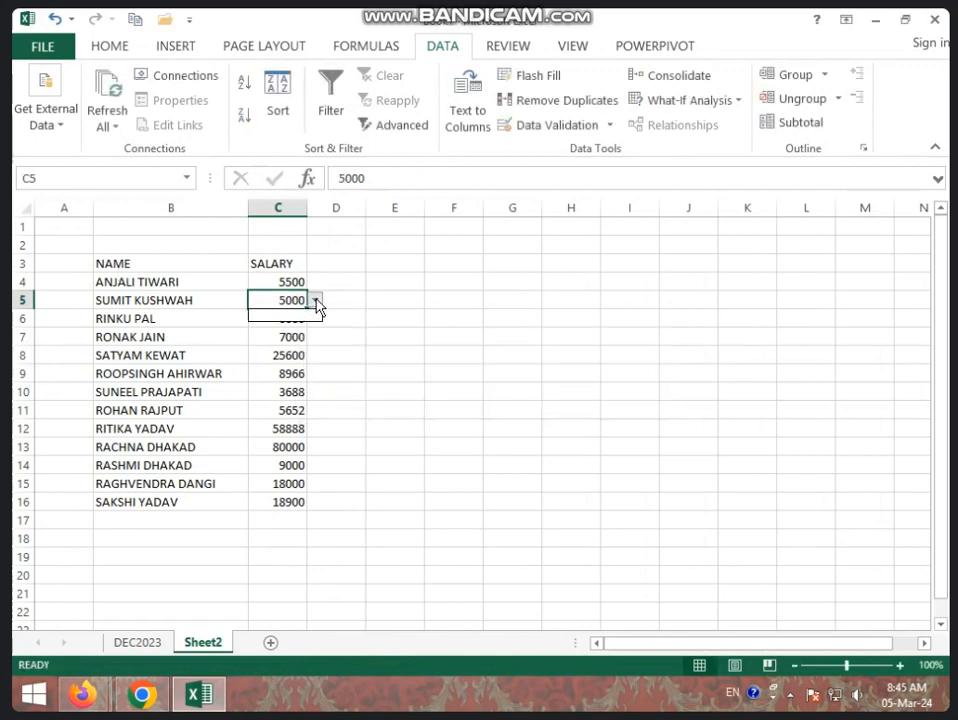
mouse_move(130, 246)
mouse_down()
mouse_move(186, 304)
mouse_move(560, 564)
mouse_move(630, 558)
mouse_up()
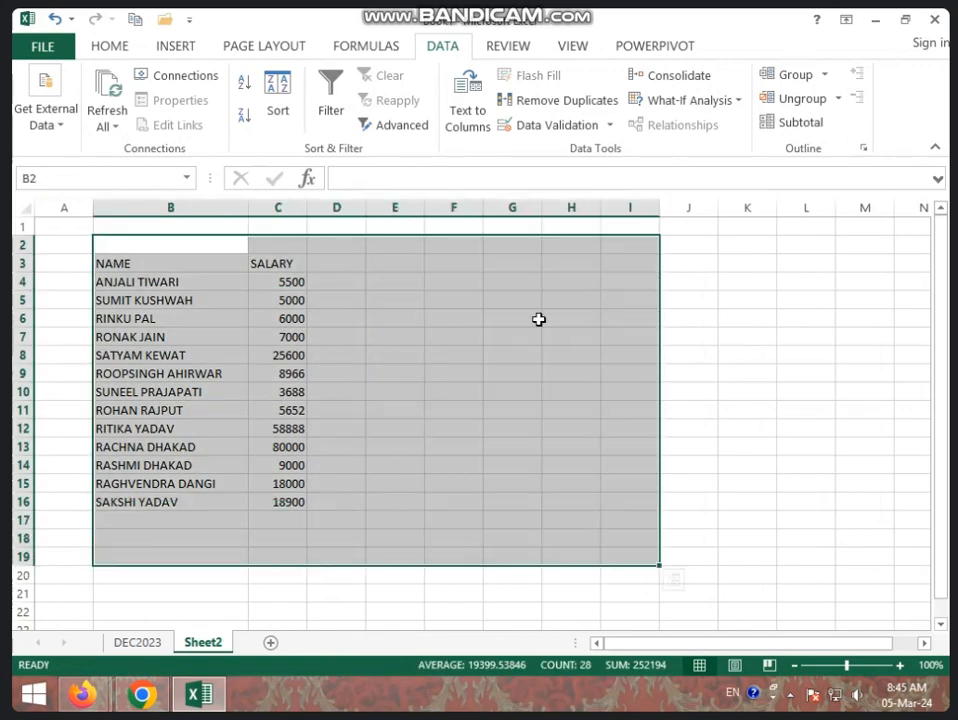
click(585, 126)
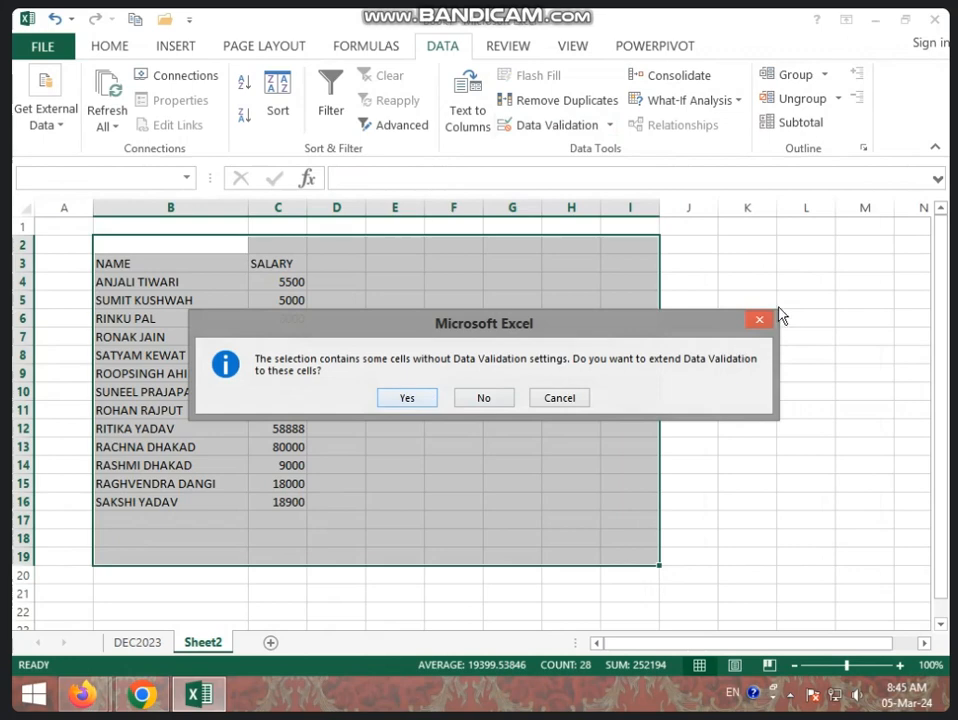
click(750, 321)
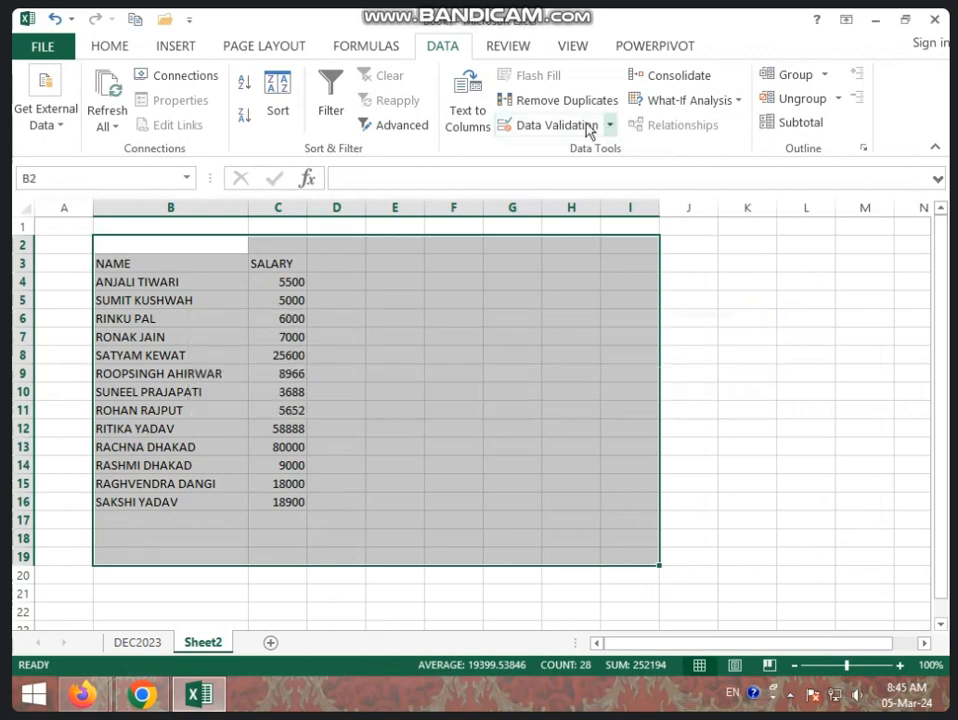
click(575, 127)
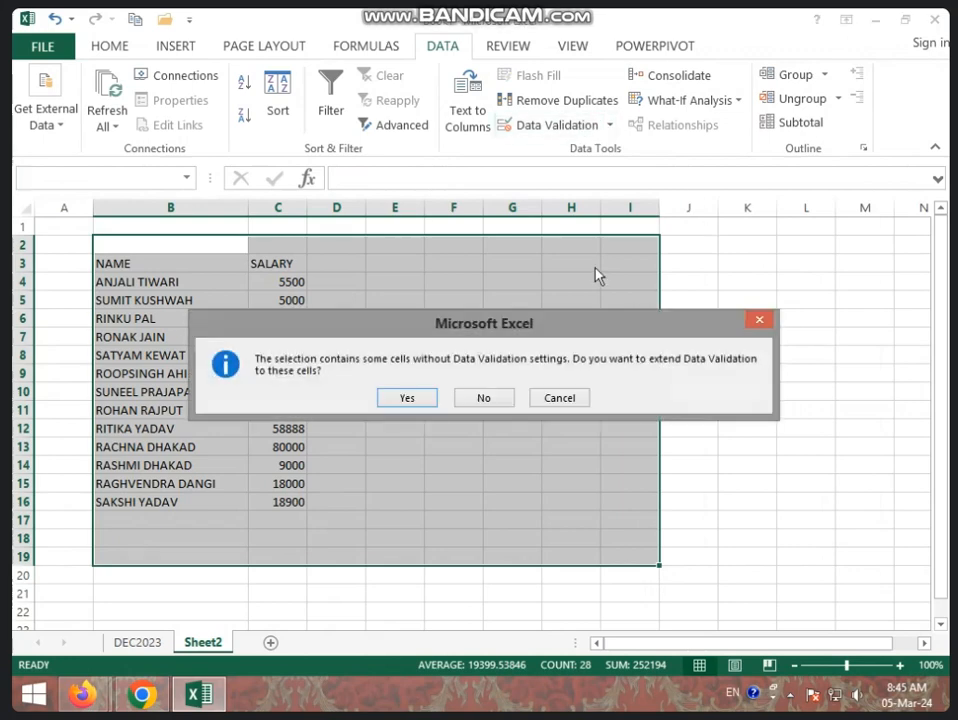
click(759, 321)
click(791, 487)
click(288, 305)
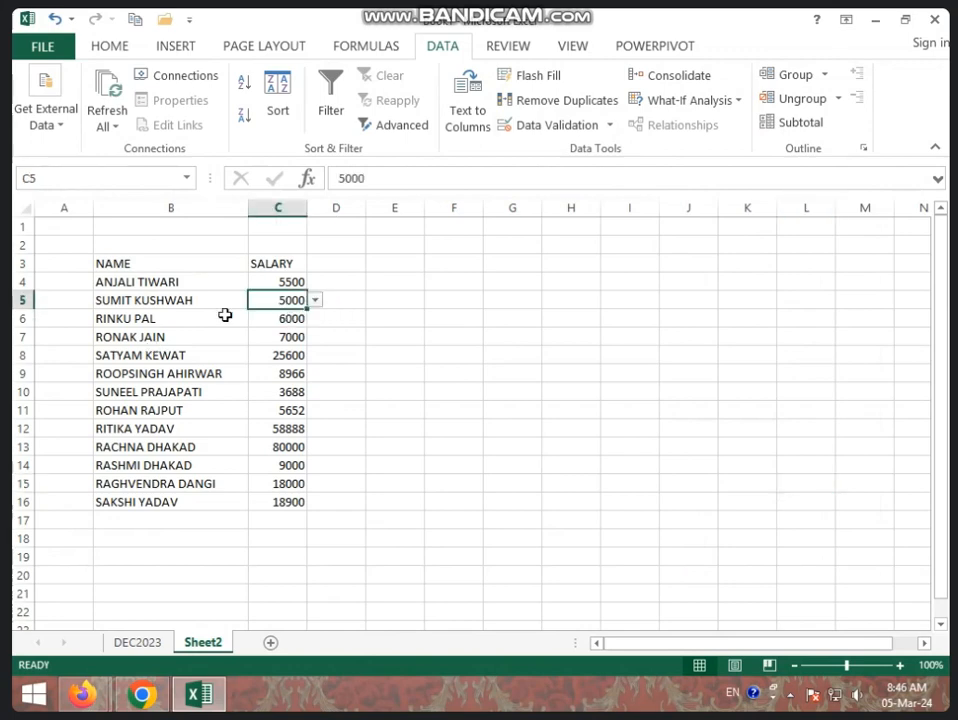
click(290, 354)
key(Return)
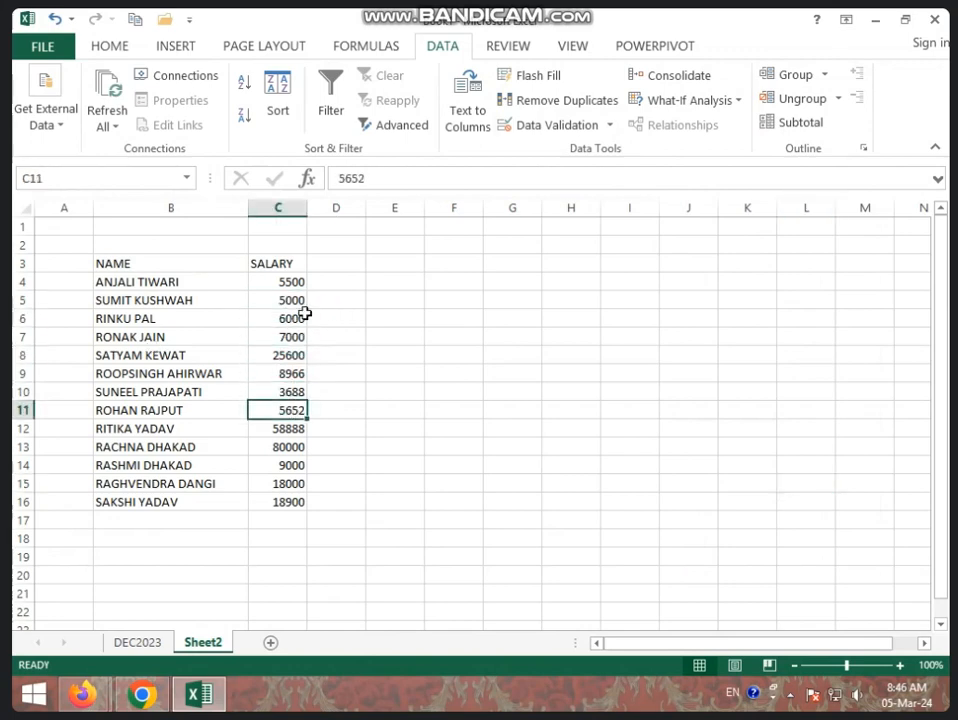
click(299, 284)
click(340, 300)
click(347, 334)
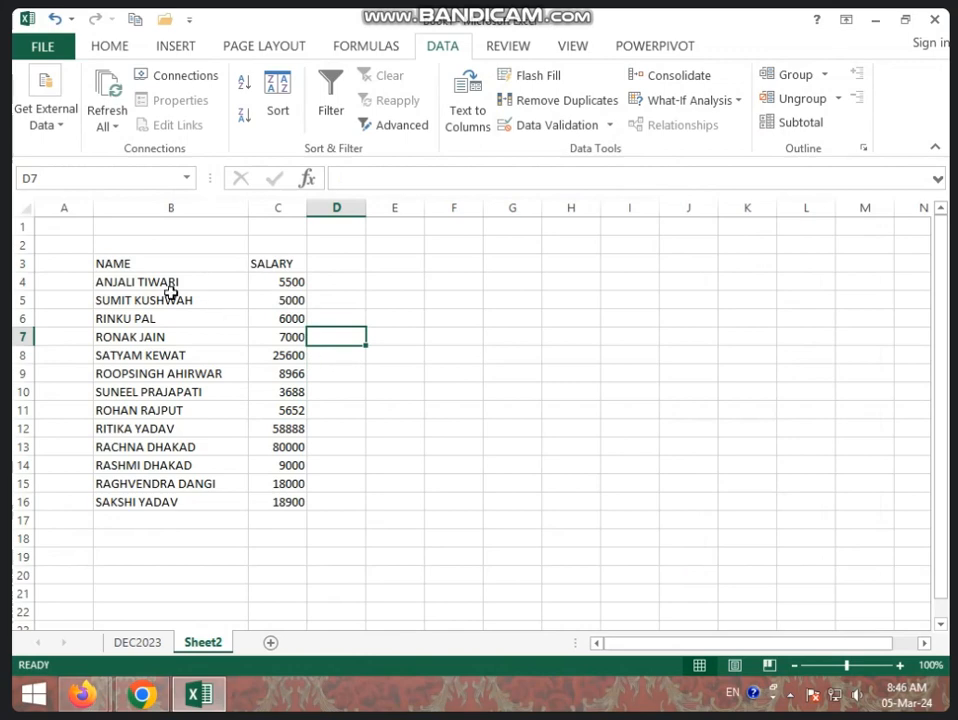
Step: Try to clear the leftover dropdowns from B4:C16 by clearing the range's formats, and check the dropdown in C6
drag(172, 285, 267, 504)
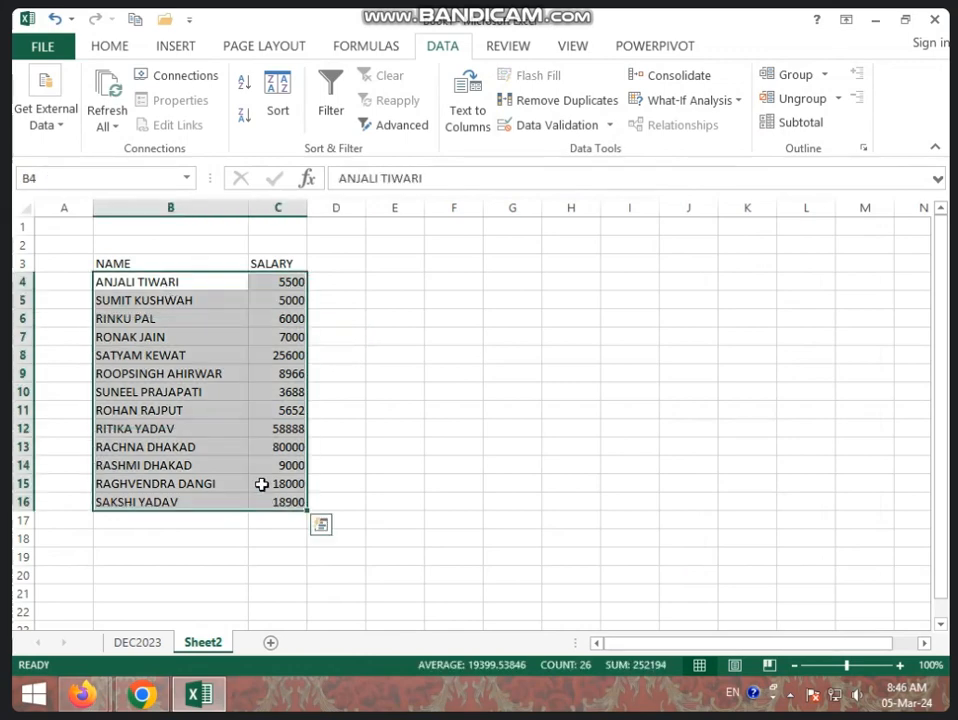
click(112, 45)
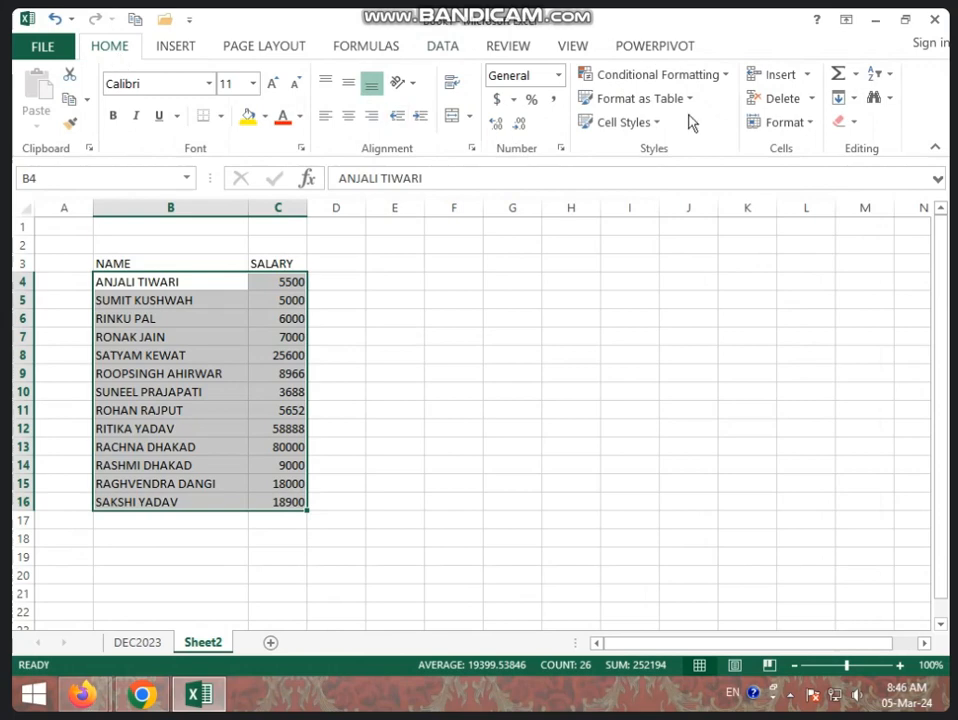
click(858, 124)
click(875, 173)
click(678, 340)
click(289, 322)
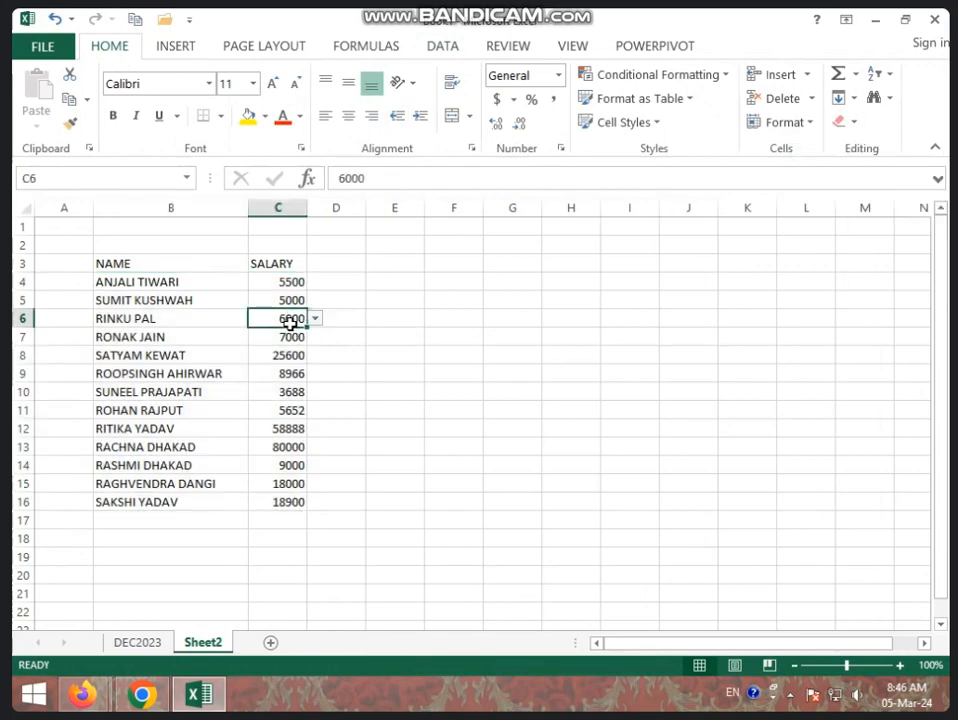
click(315, 319)
click(315, 322)
click(325, 372)
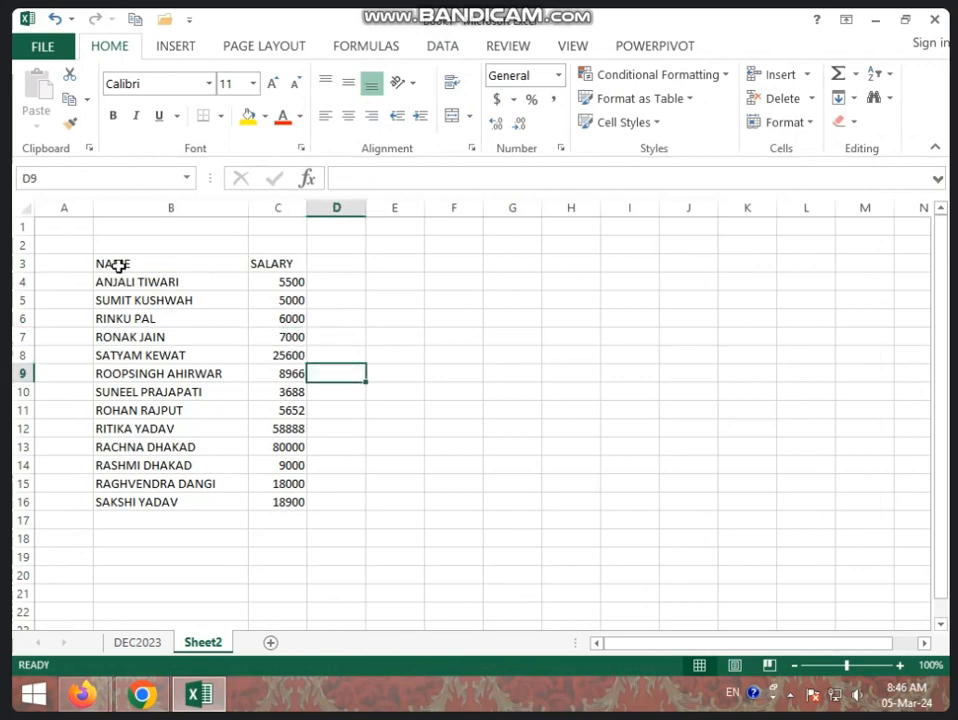
Step: Delete Sheet2 from the workbook
right_click(195, 632)
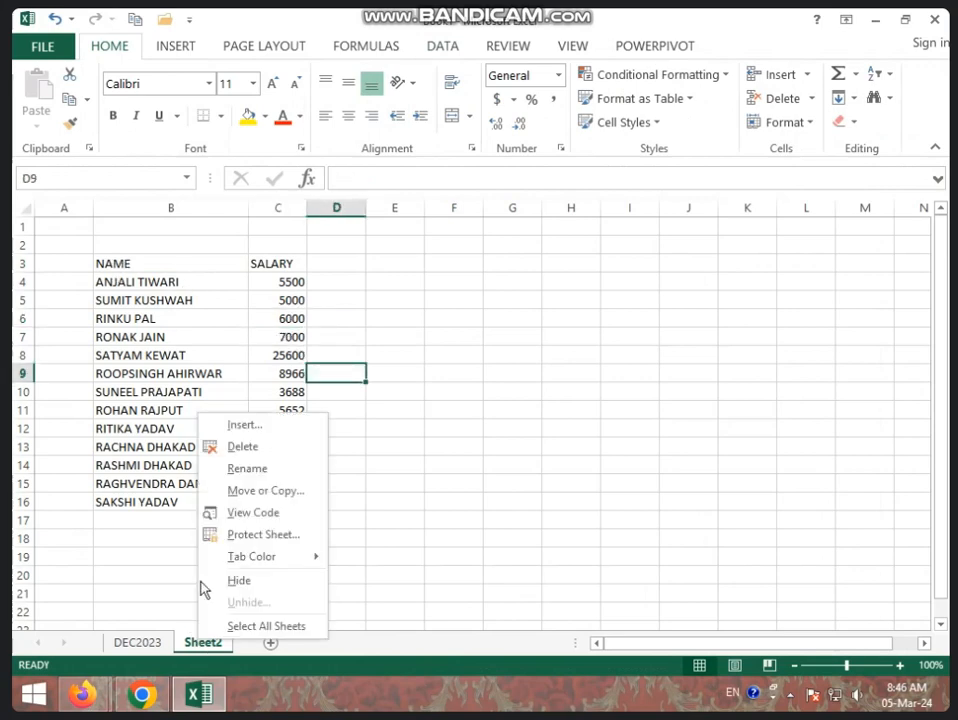
click(238, 447)
click(446, 398)
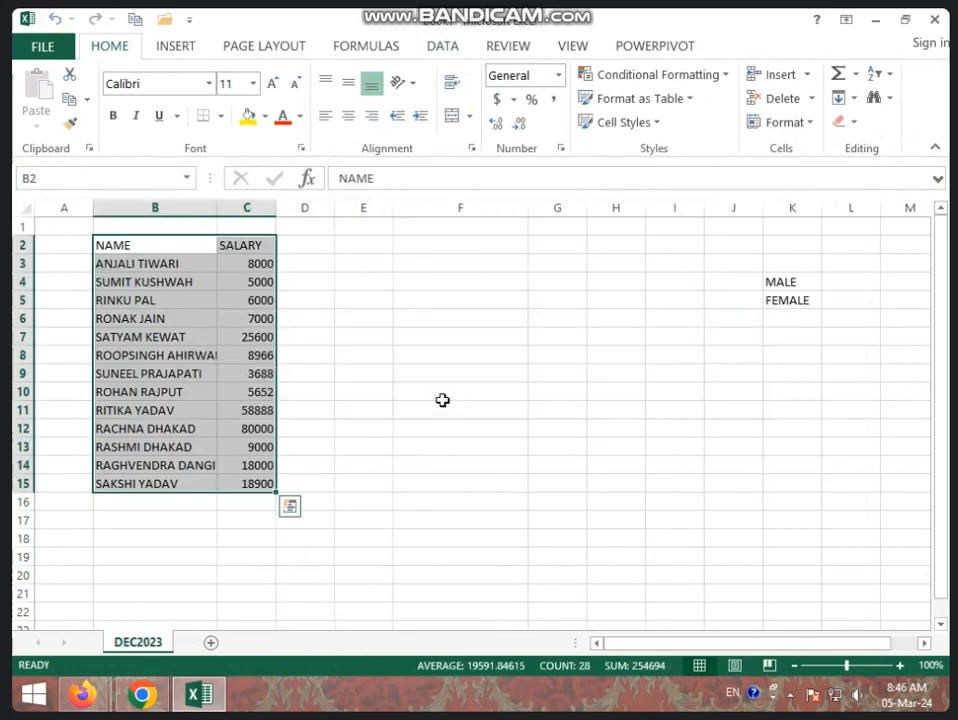
Step: Add a new sheet and copy the name and salary table B2:C15 from DEC2023 into it starting at B4
click(210, 642)
click(145, 281)
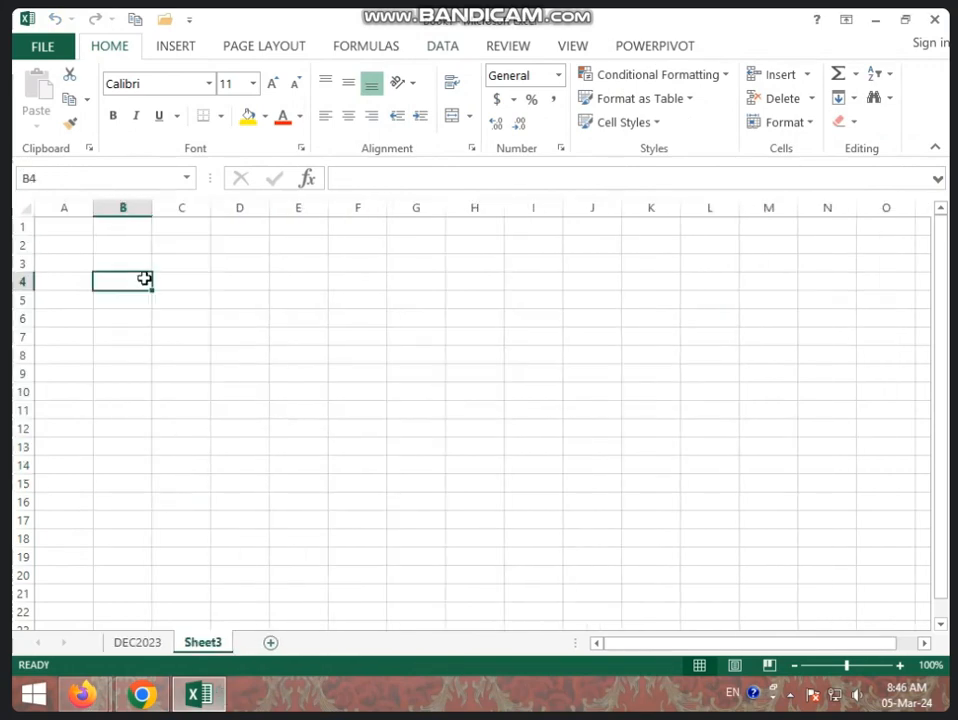
click(140, 642)
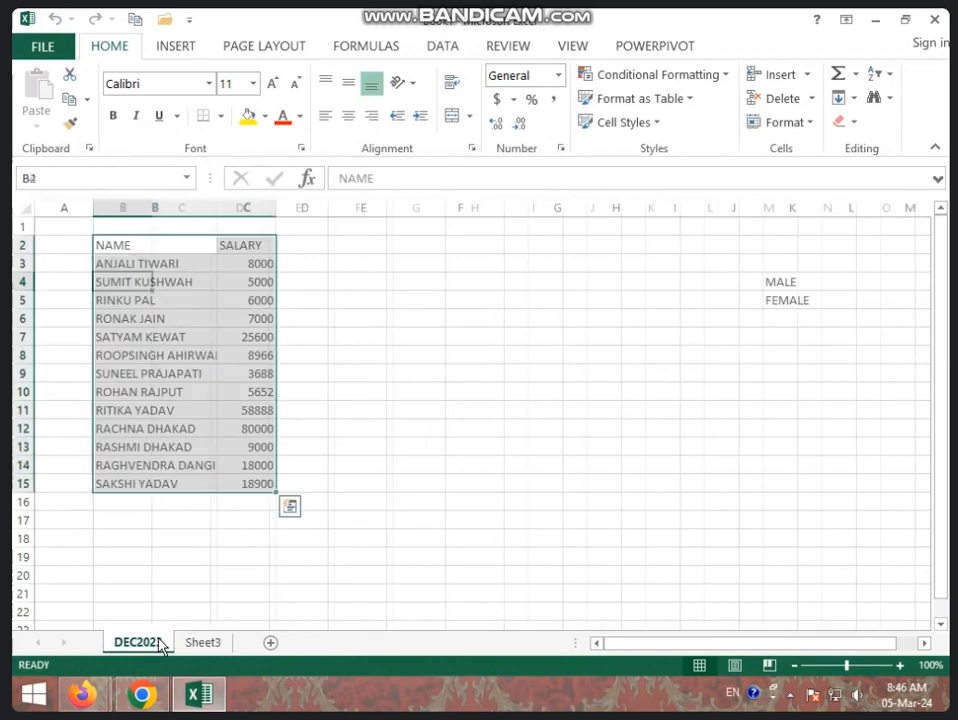
key(ctrl+c)
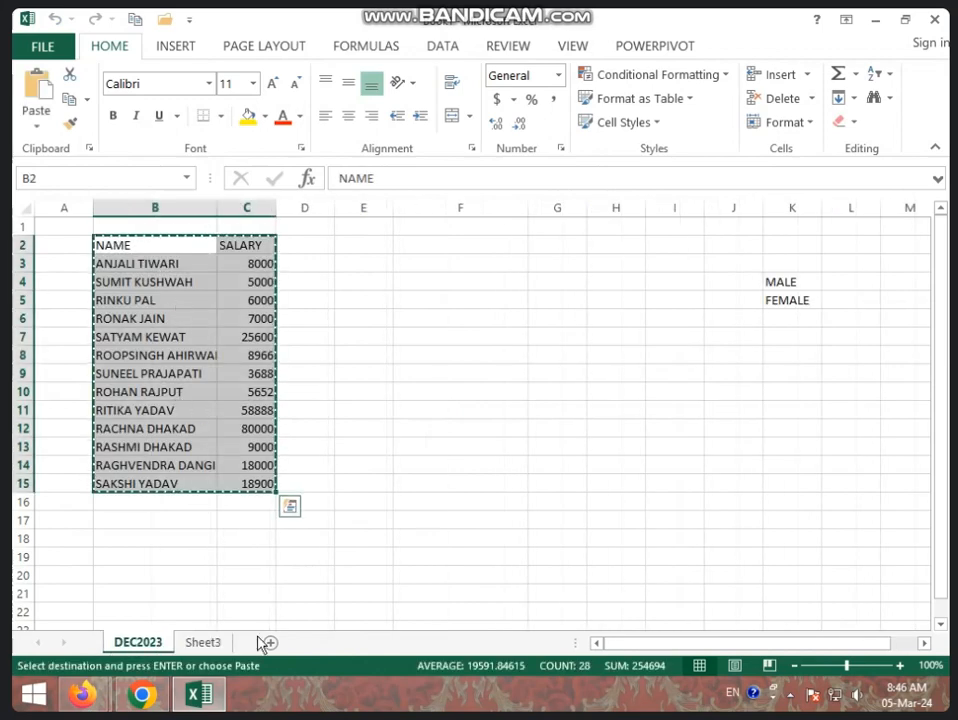
click(203, 642)
key(ctrl+v)
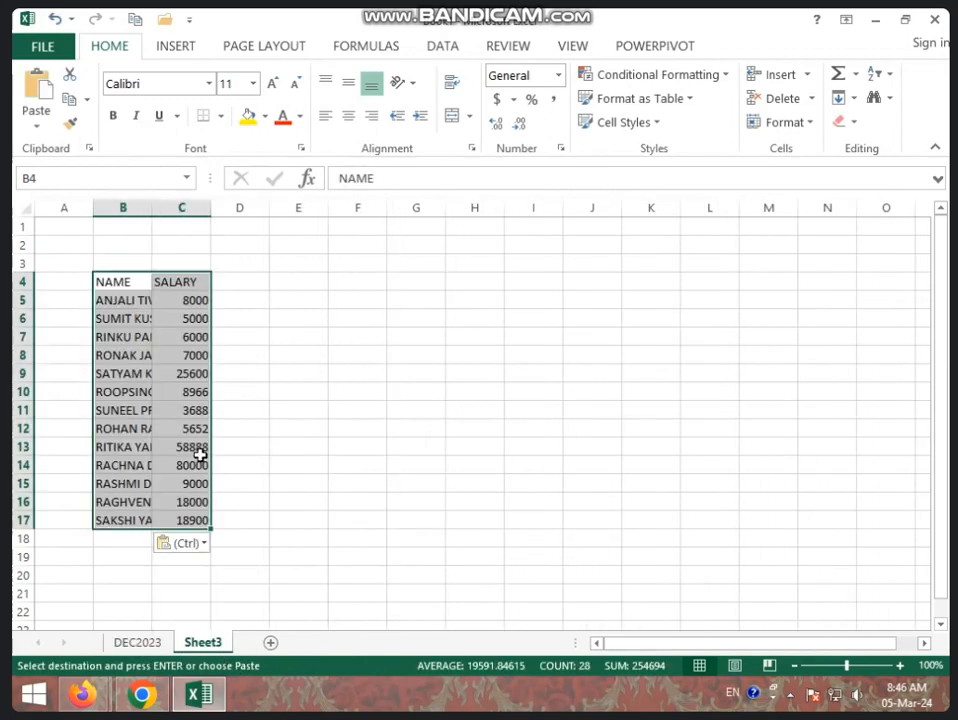
Step: Examine the salary cells on Sheet3 and cell C7 on DEC2023 for leftover validation dropdowns
click(184, 337)
click(190, 374)
click(194, 411)
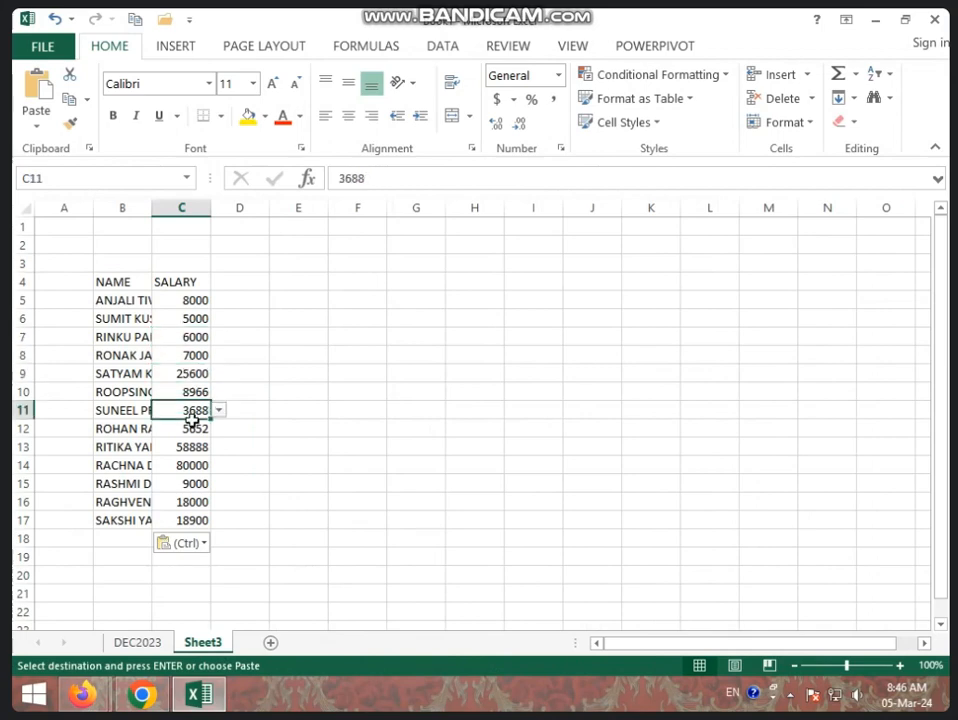
click(200, 484)
click(137, 642)
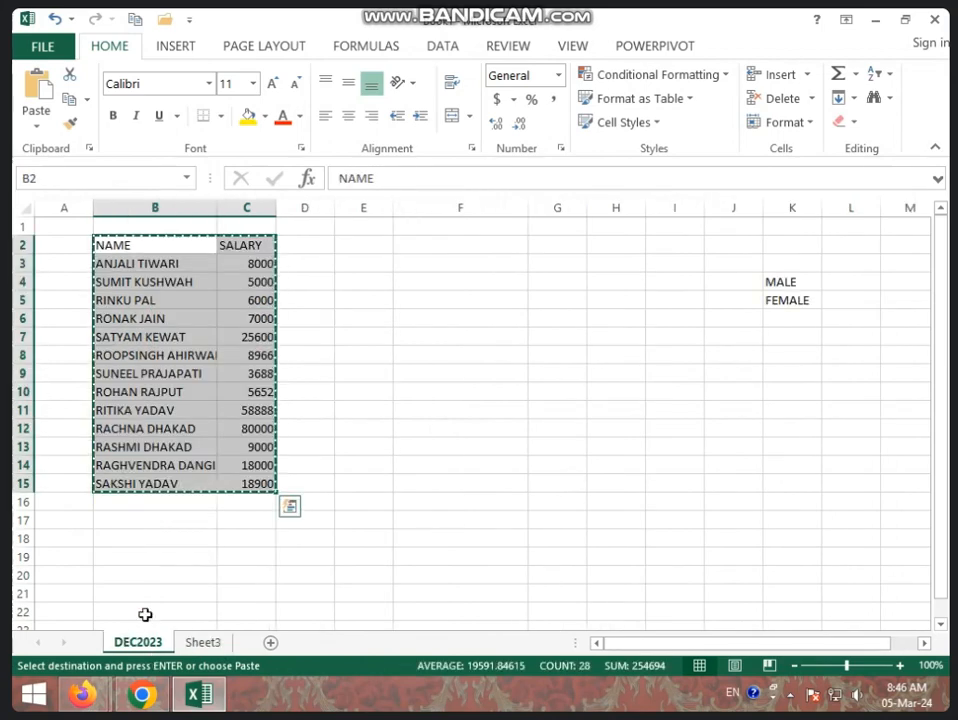
click(227, 331)
click(284, 337)
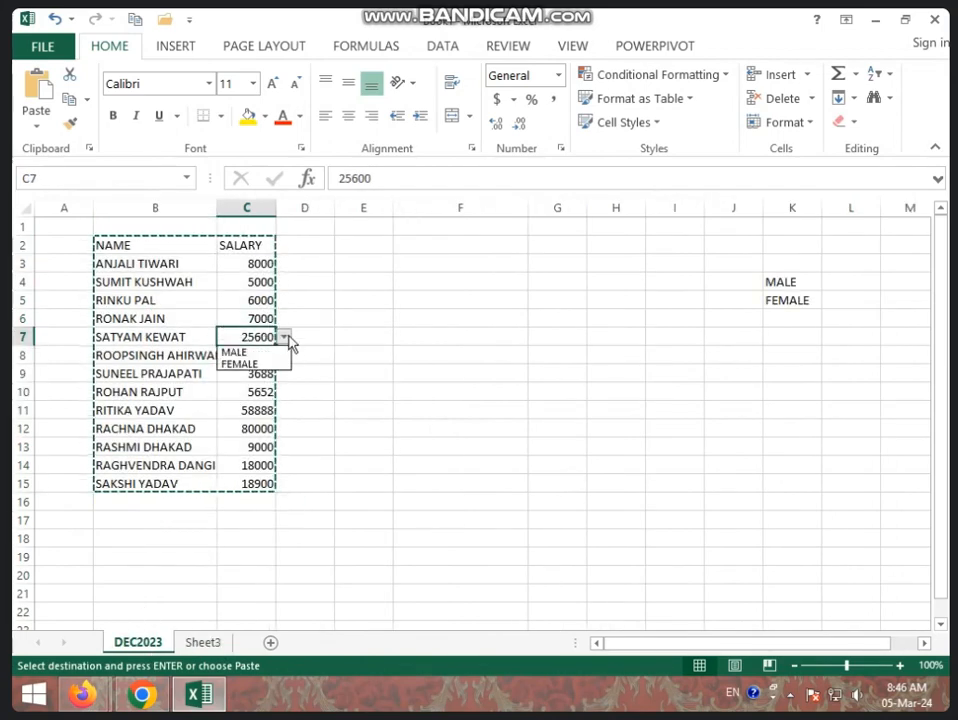
click(373, 372)
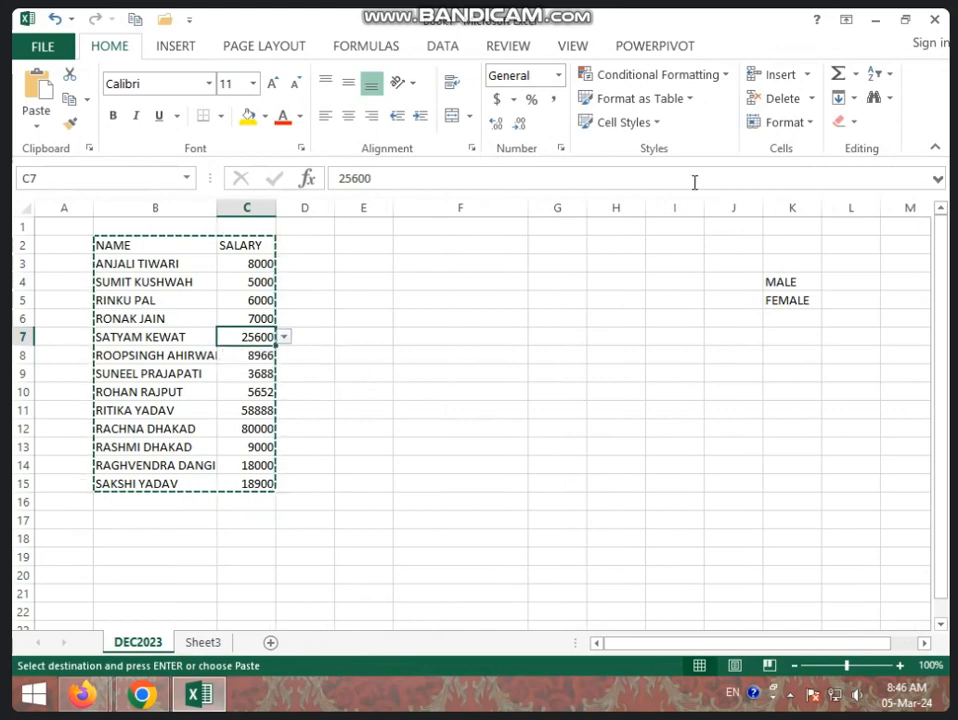
Step: Clear the data validation rule from salary cell C7 on DEC2023 and check C9 for a dropdown
click(445, 45)
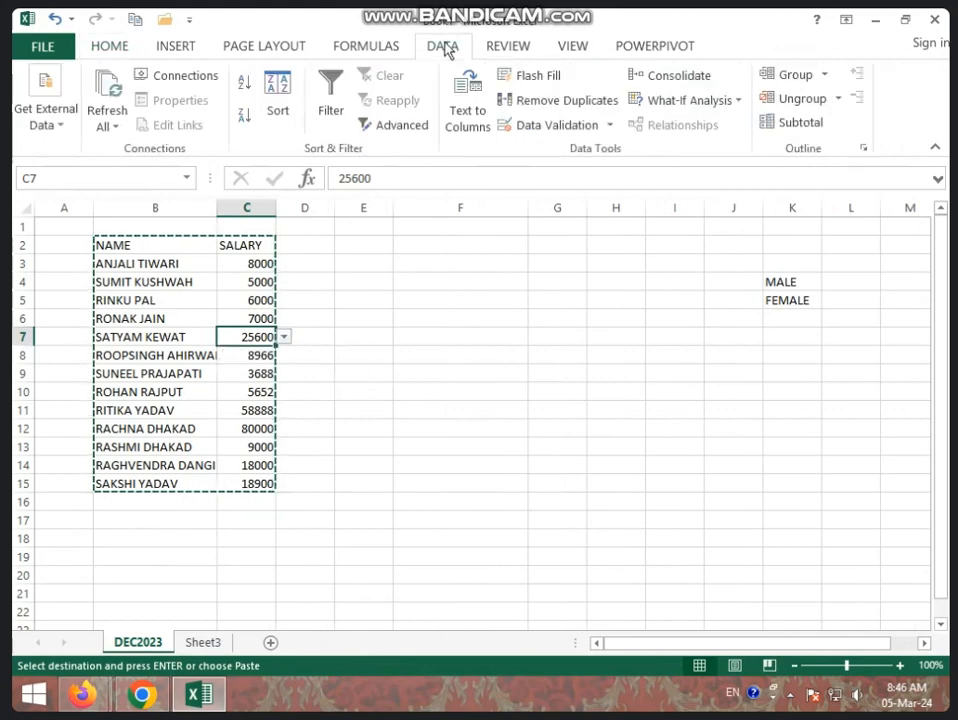
click(550, 125)
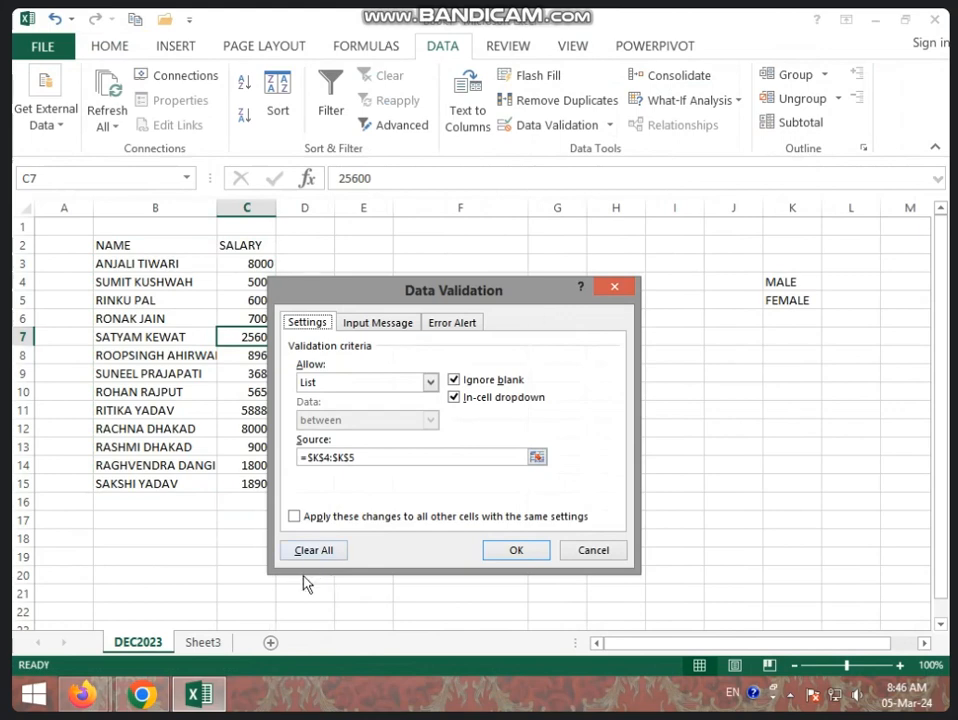
click(315, 551)
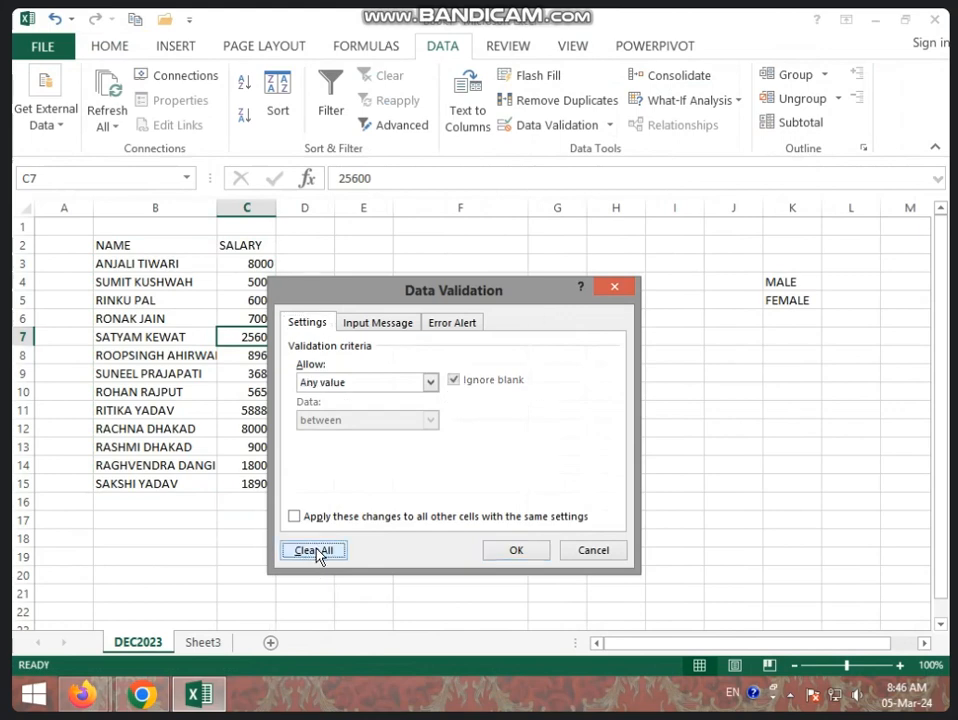
click(533, 551)
click(340, 444)
click(265, 340)
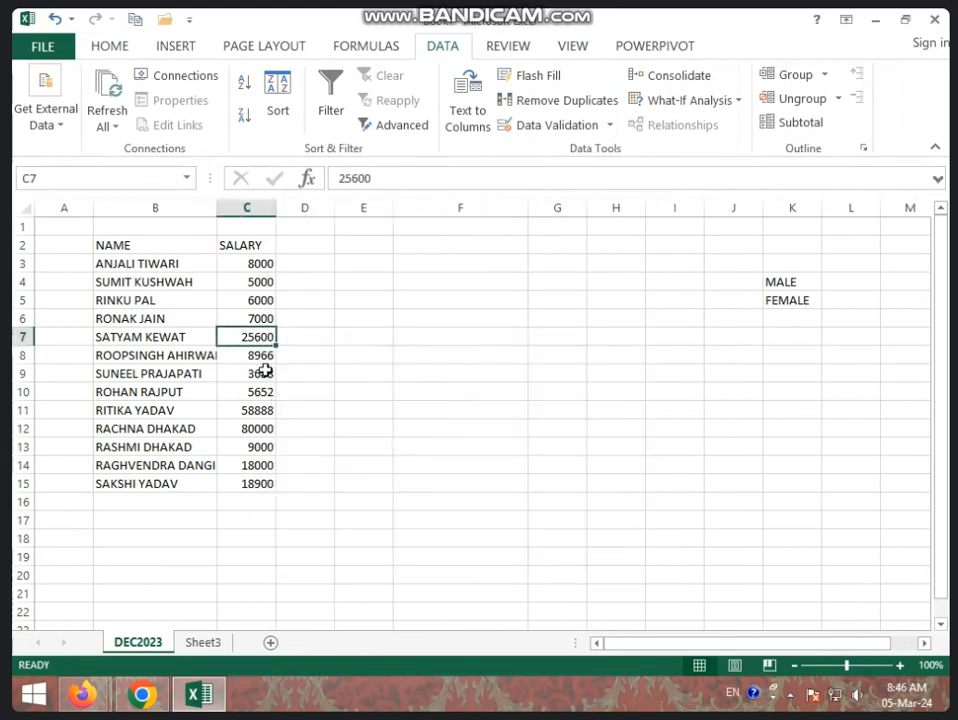
click(265, 372)
click(282, 375)
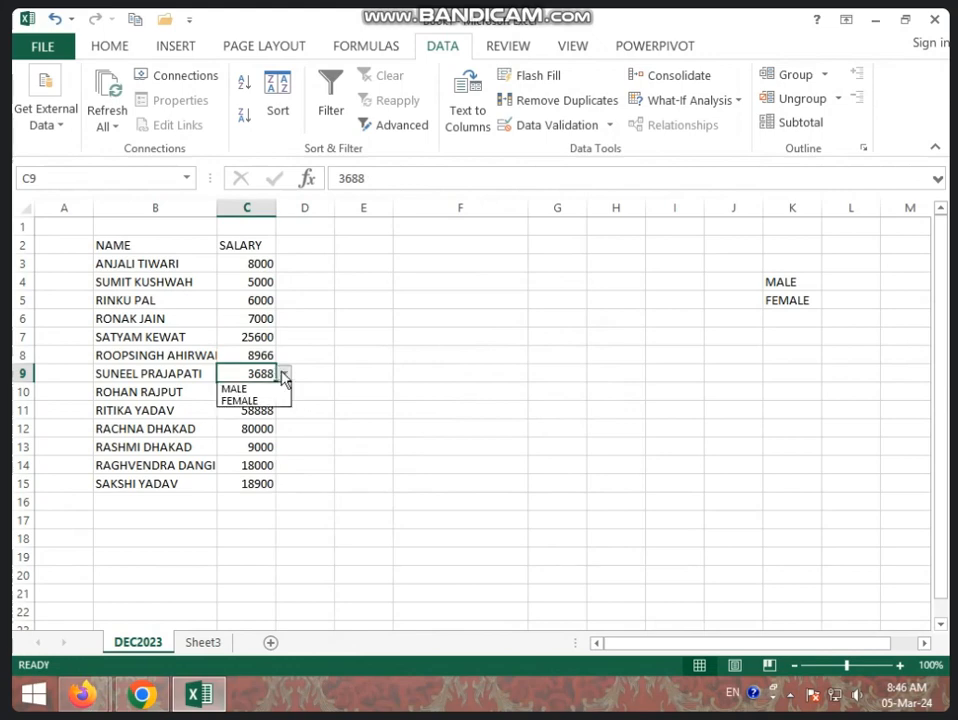
key(Escape)
Step: Clear all data validation from range A1:L22 on DEC2023 and check several salary cells for dropdowns
click(66, 232)
drag(66, 232, 860, 612)
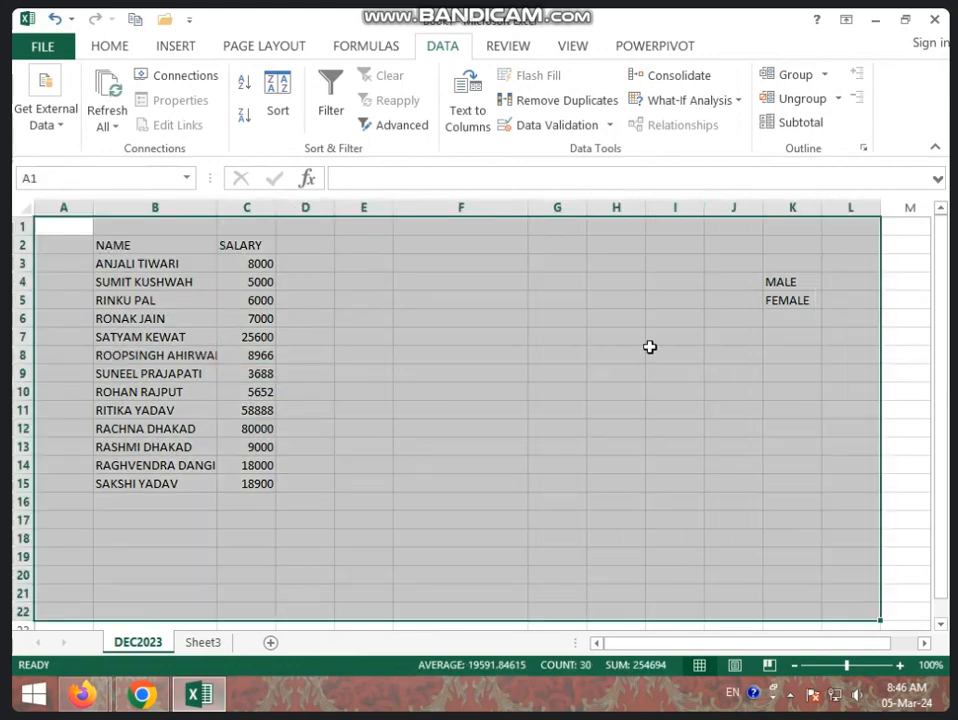
click(528, 128)
click(445, 405)
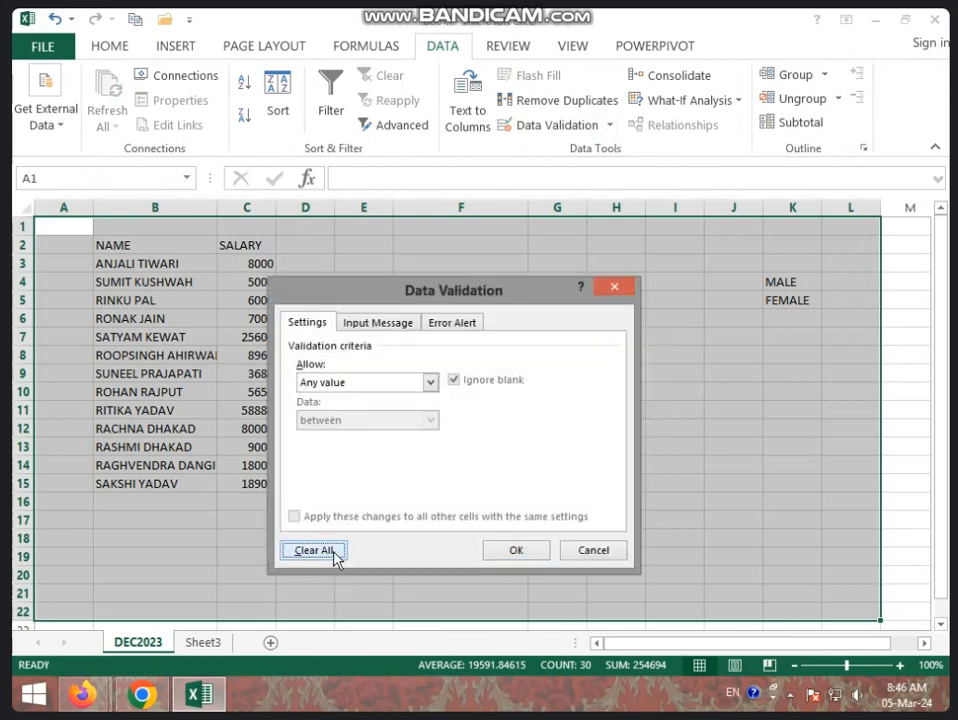
click(530, 561)
click(496, 487)
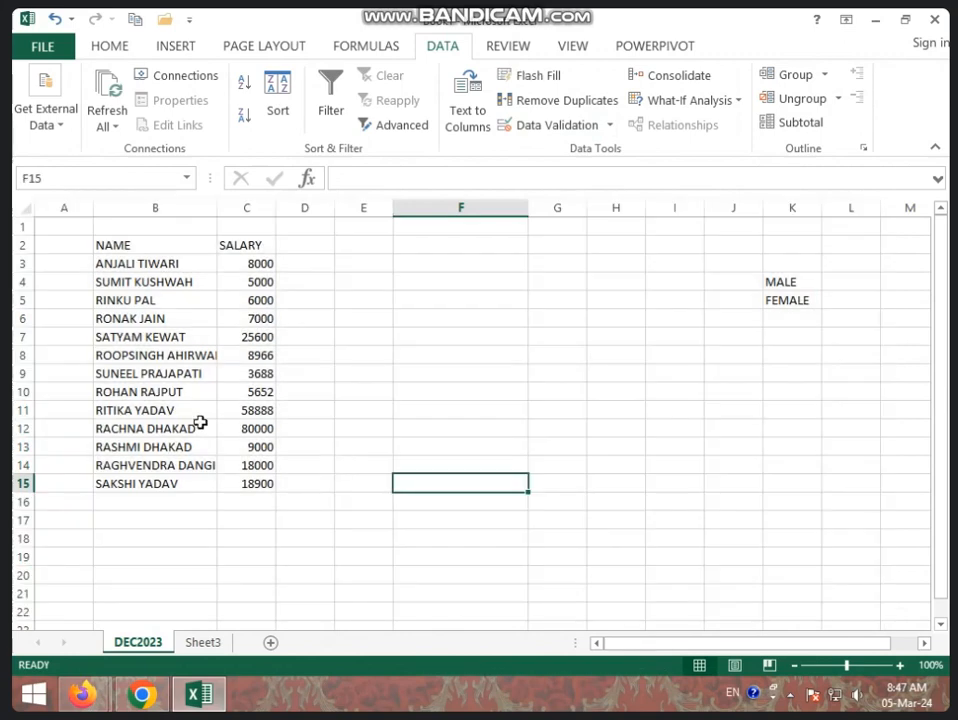
click(246, 428)
click(252, 465)
click(255, 410)
click(255, 300)
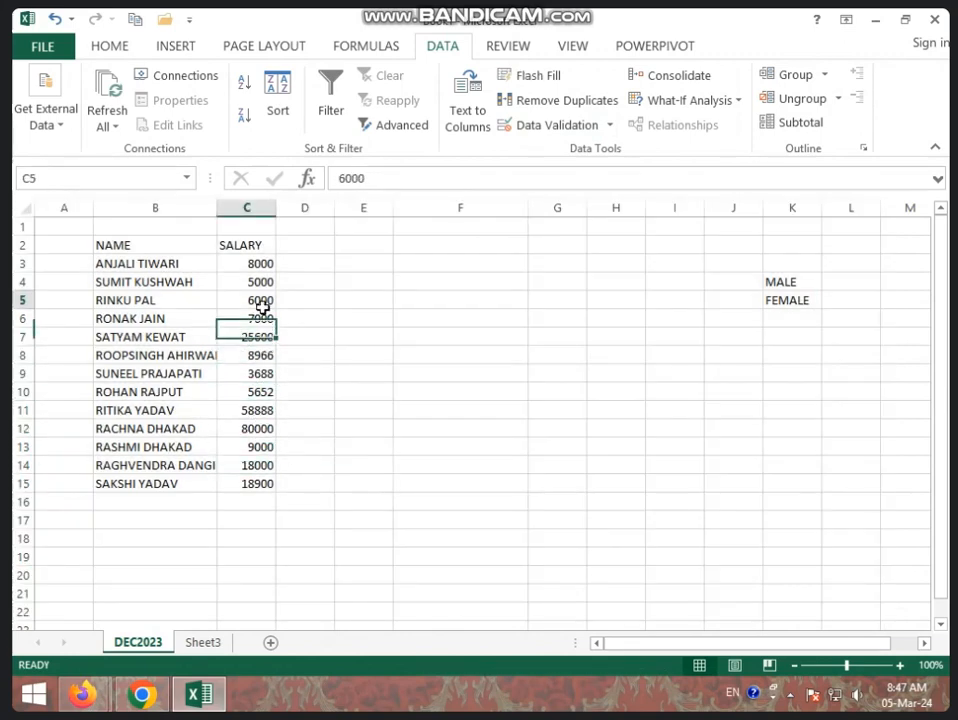
Step: Copy the name and salary table B2:C15 from DEC2023 and paste it over the table at B4 on Sheet3
drag(159, 250, 235, 496)
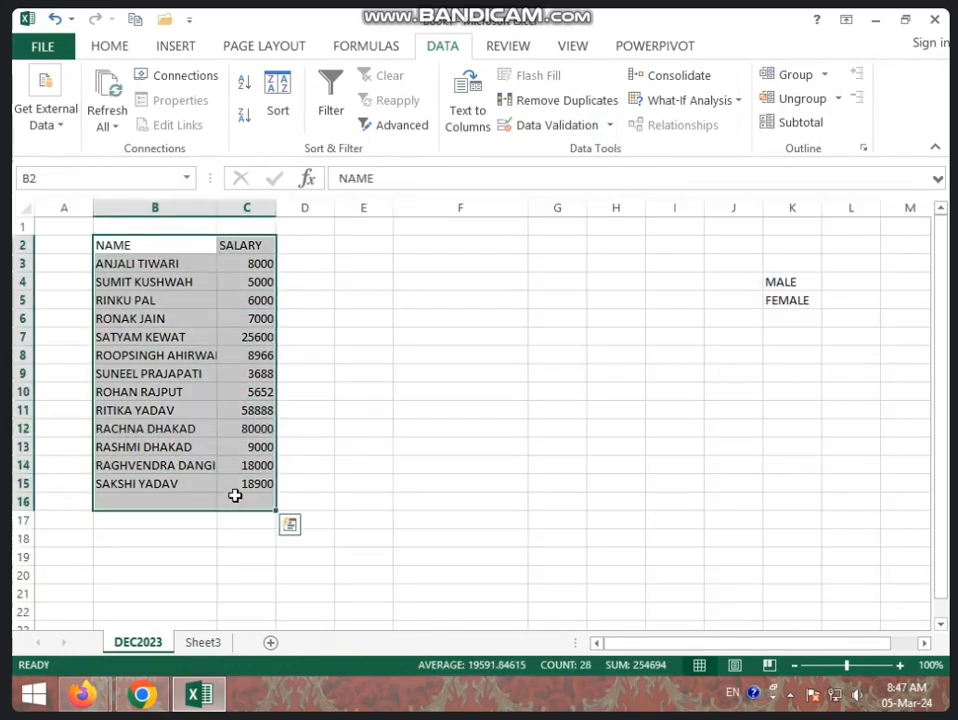
drag(145, 248, 214, 479)
key(ctrl+c)
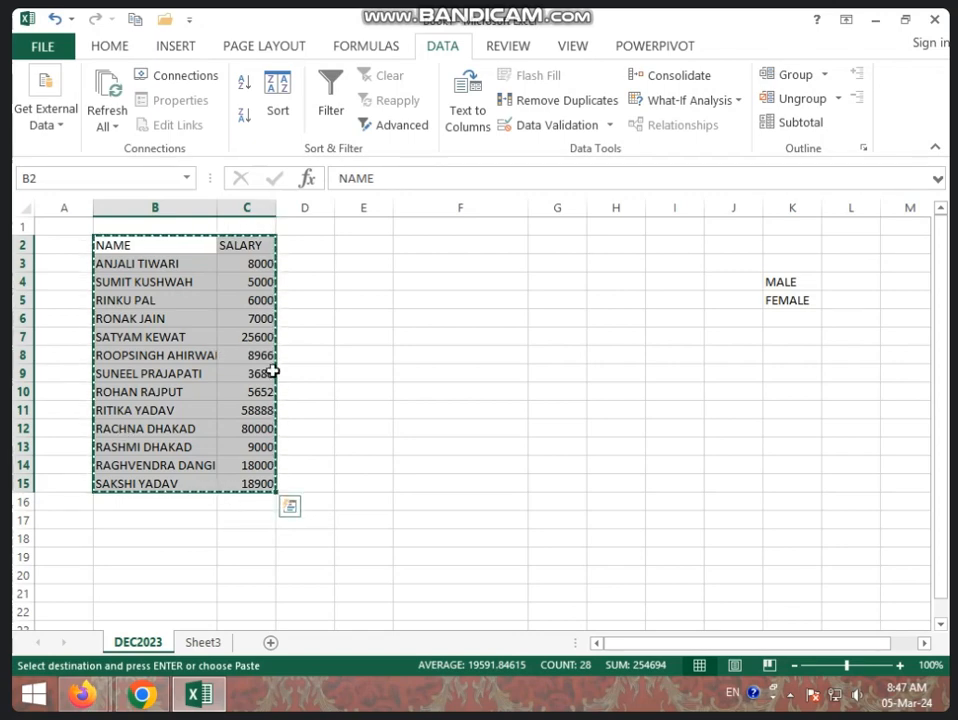
click(210, 644)
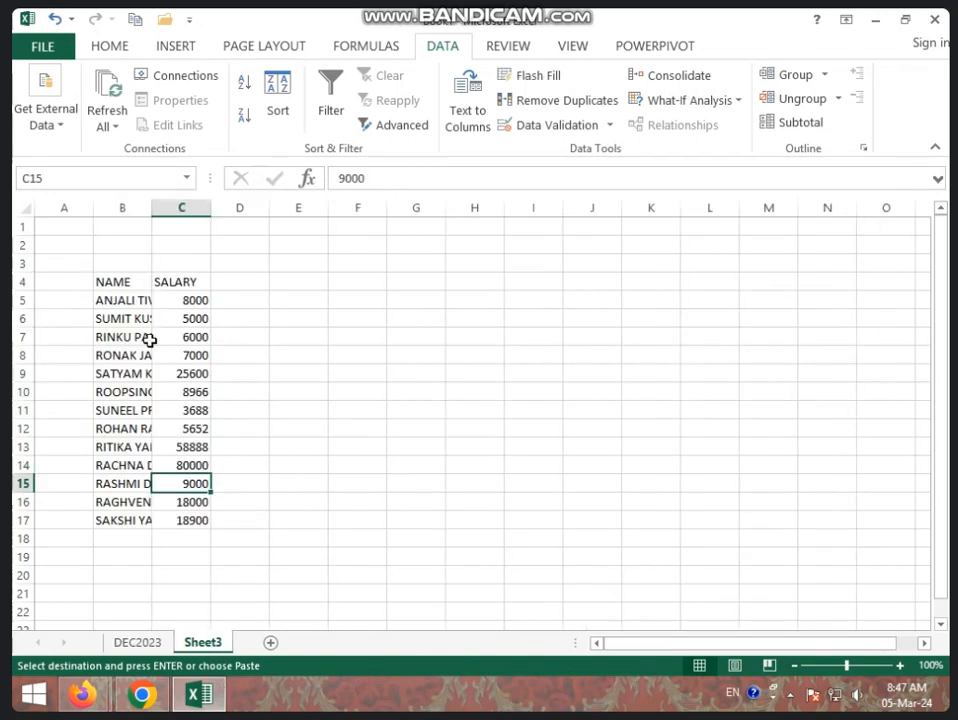
click(124, 283)
key(ctrl+v)
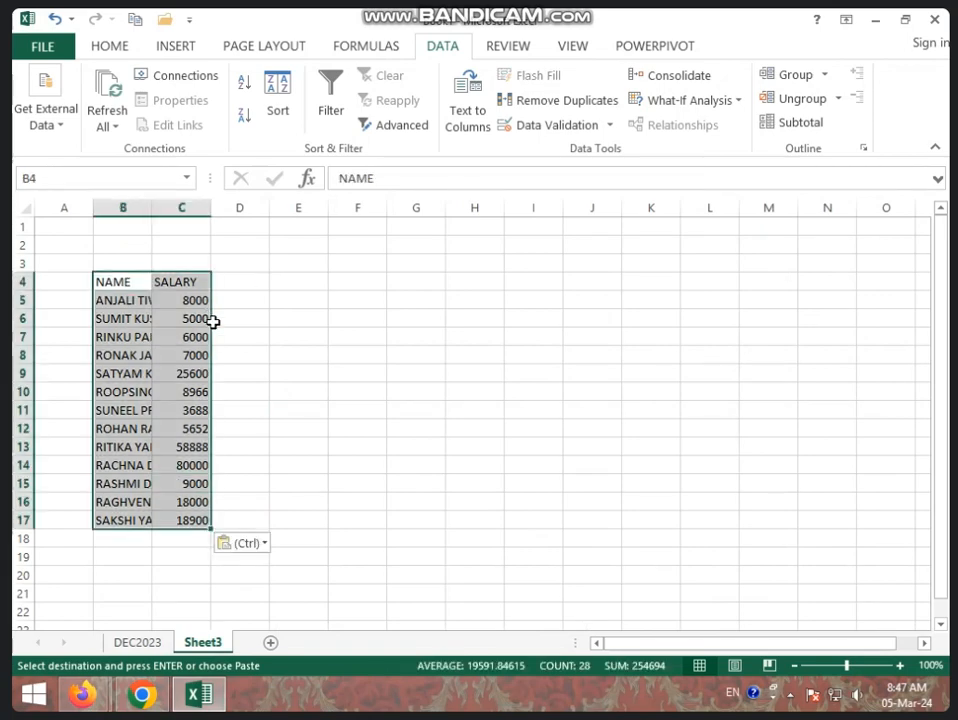
Step: Widen column B on Sheet3 so the full names fit
click(150, 210)
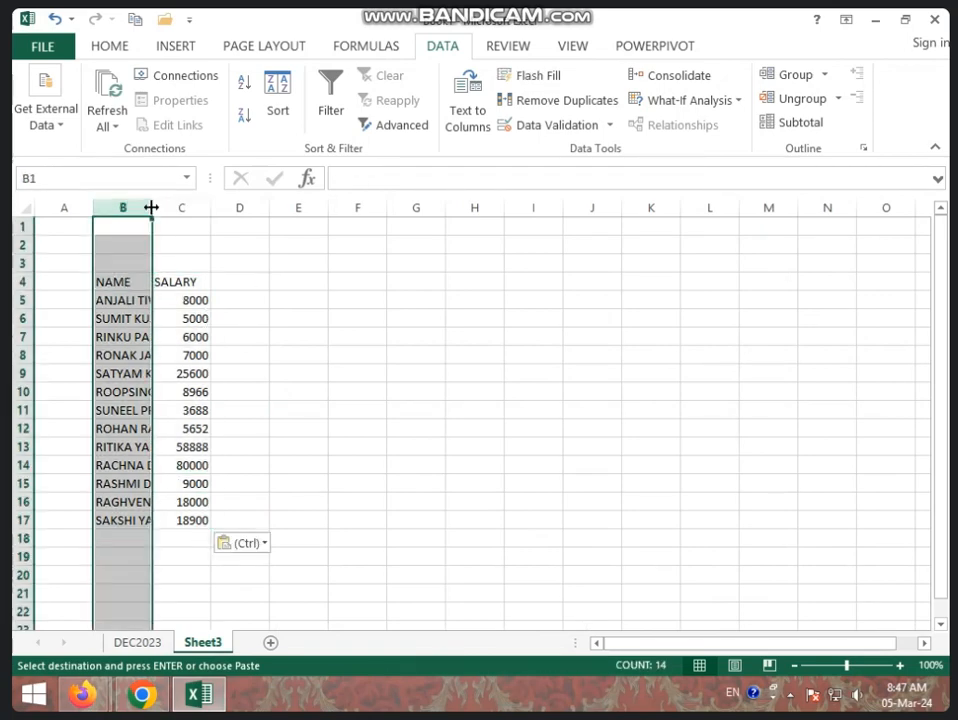
drag(152, 207, 257, 207)
click(290, 320)
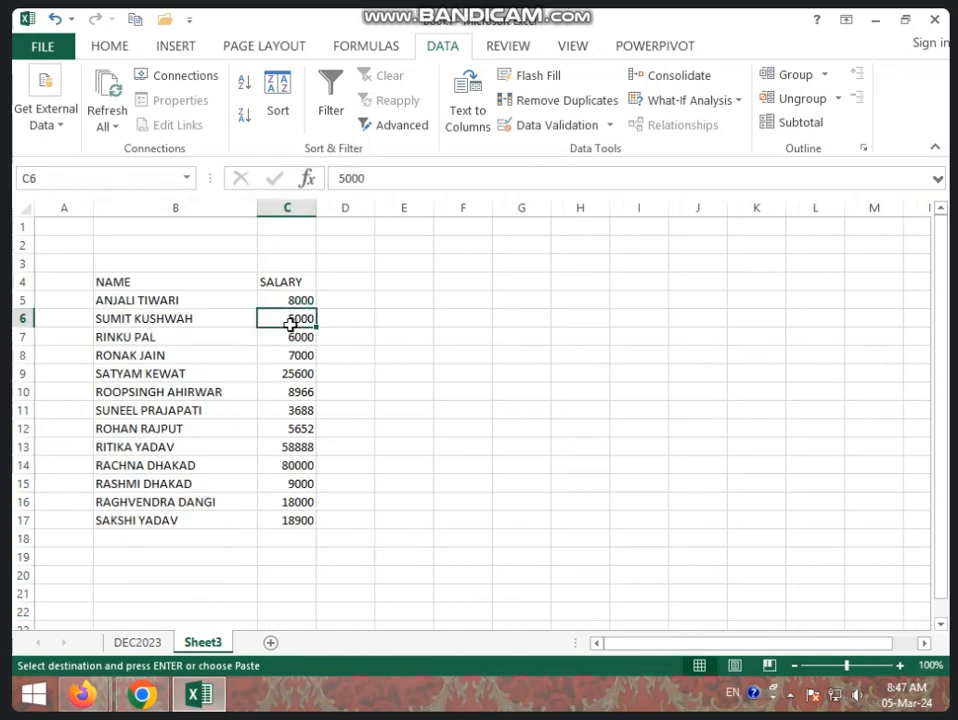
Step: Set salary C7 to 7000 and C8 to 15000 on Sheet3, and fill the series down to C16
click(292, 340)
text(7)
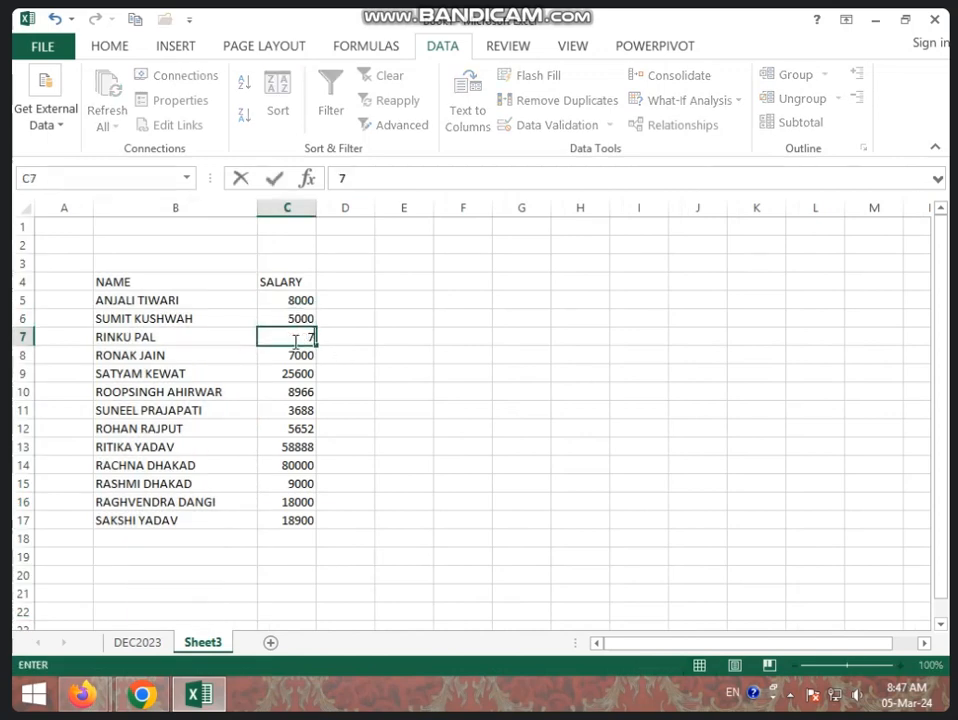
text(000)
key(Return)
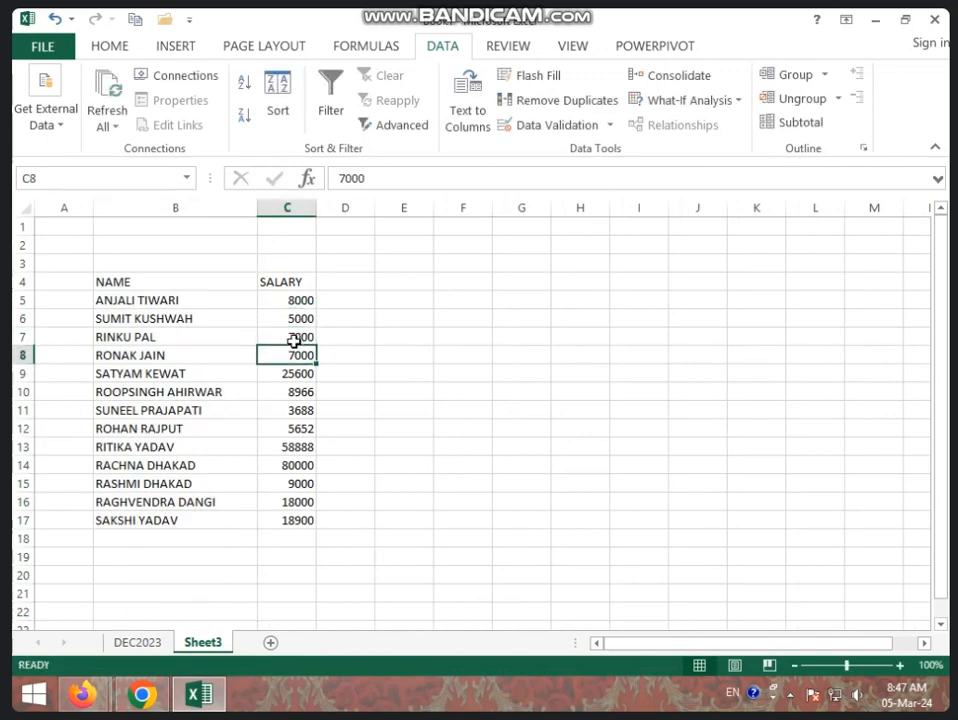
text(1500)
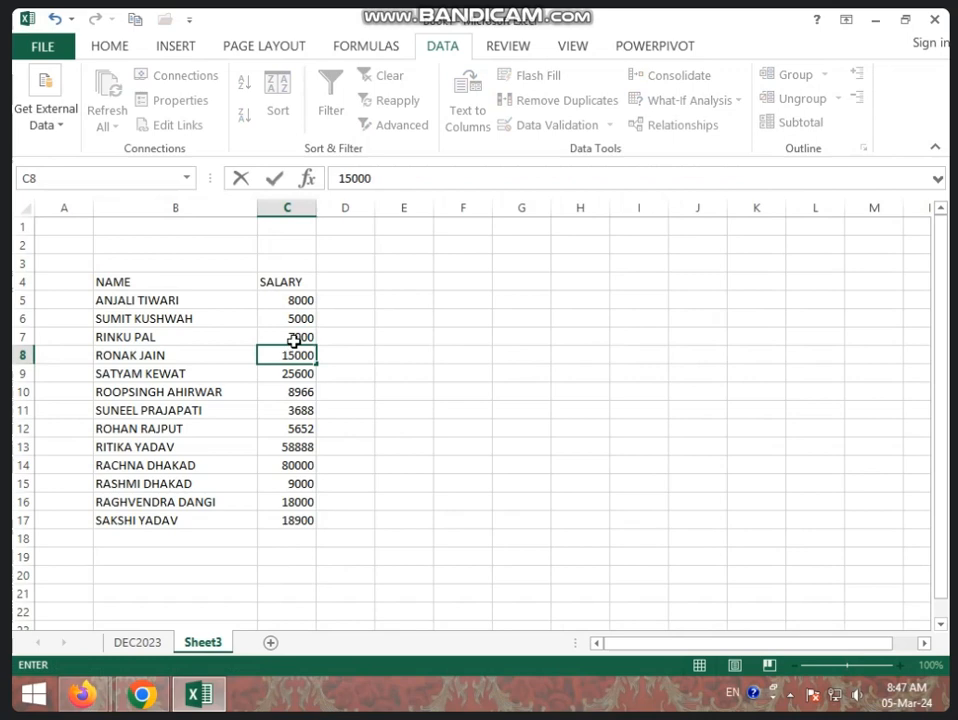
text(0)
drag(292, 338, 313, 520)
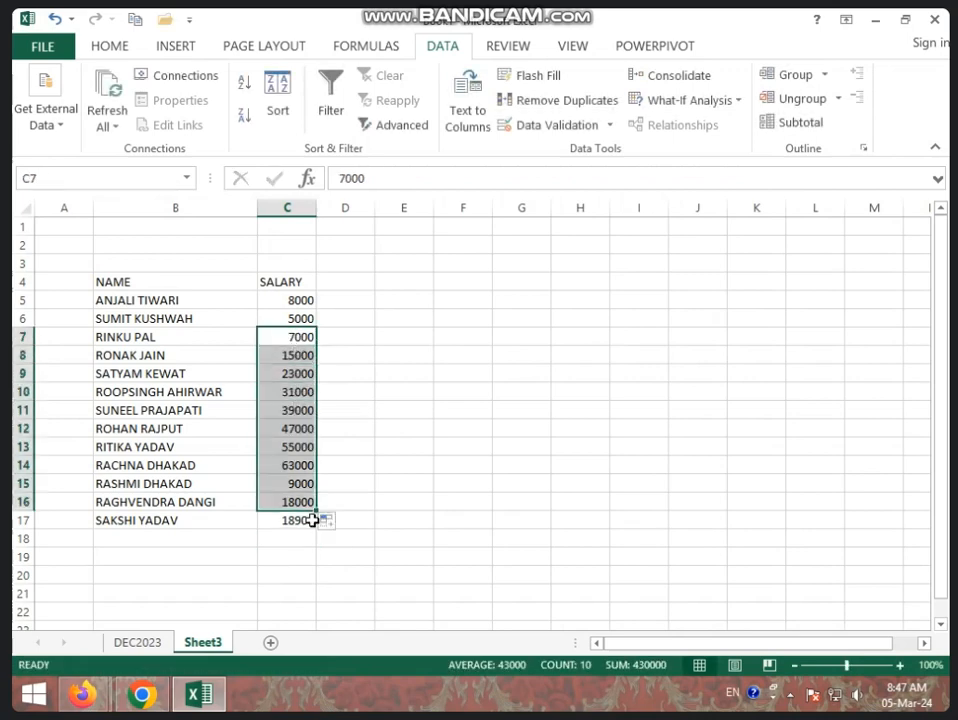
drag(404, 465, 355, 470)
Step: Rename Sheet3 as JAN 2024
right_click(205, 642)
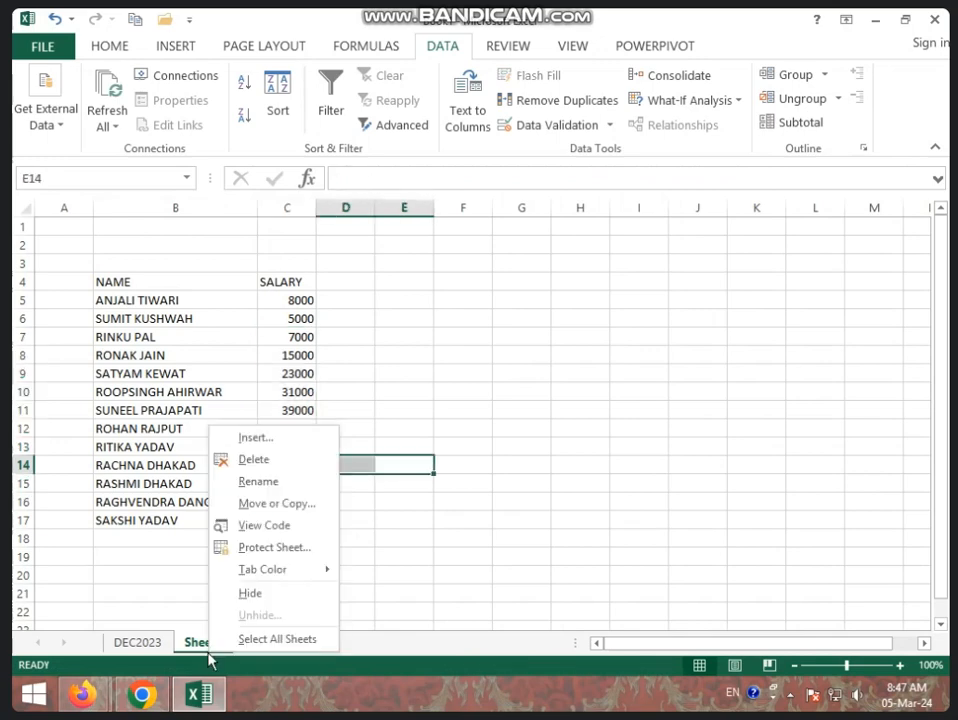
click(263, 482)
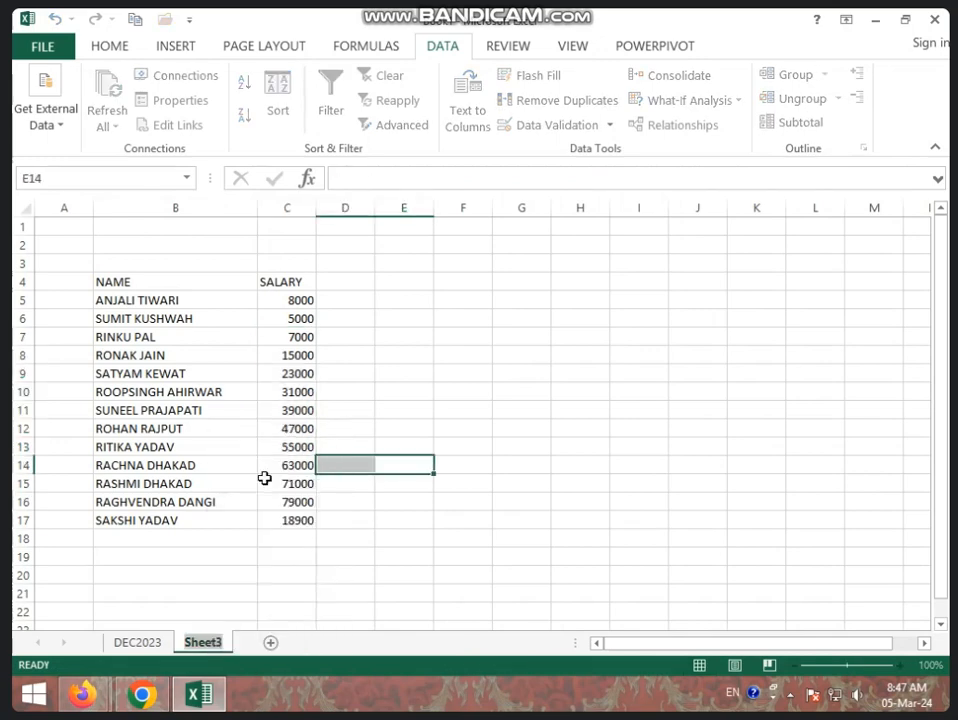
text(JAN 202)
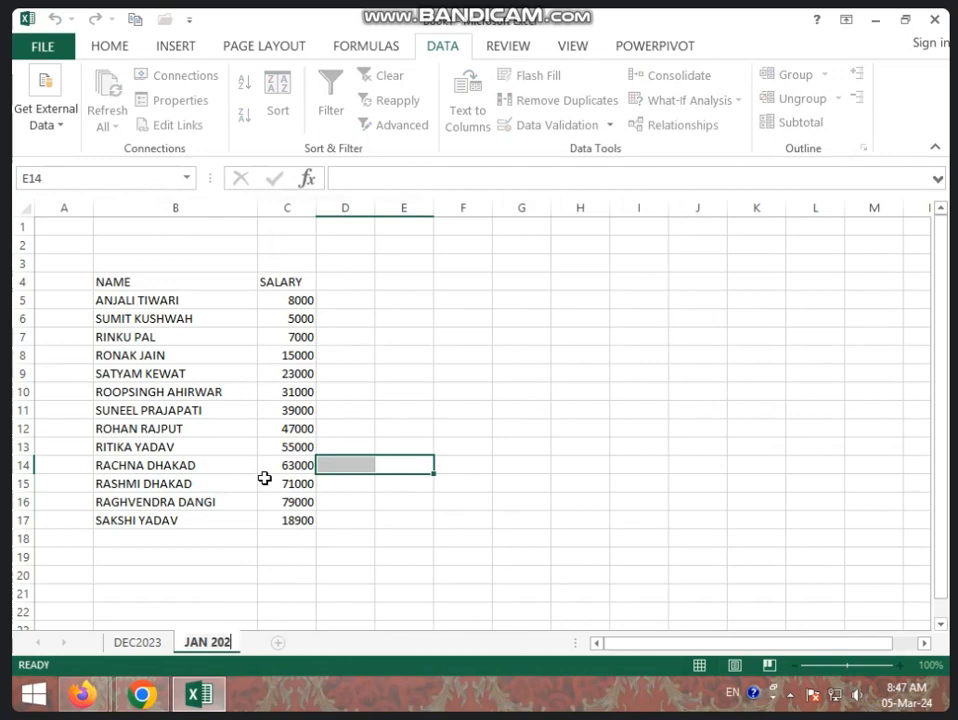
text(4)
click(340, 537)
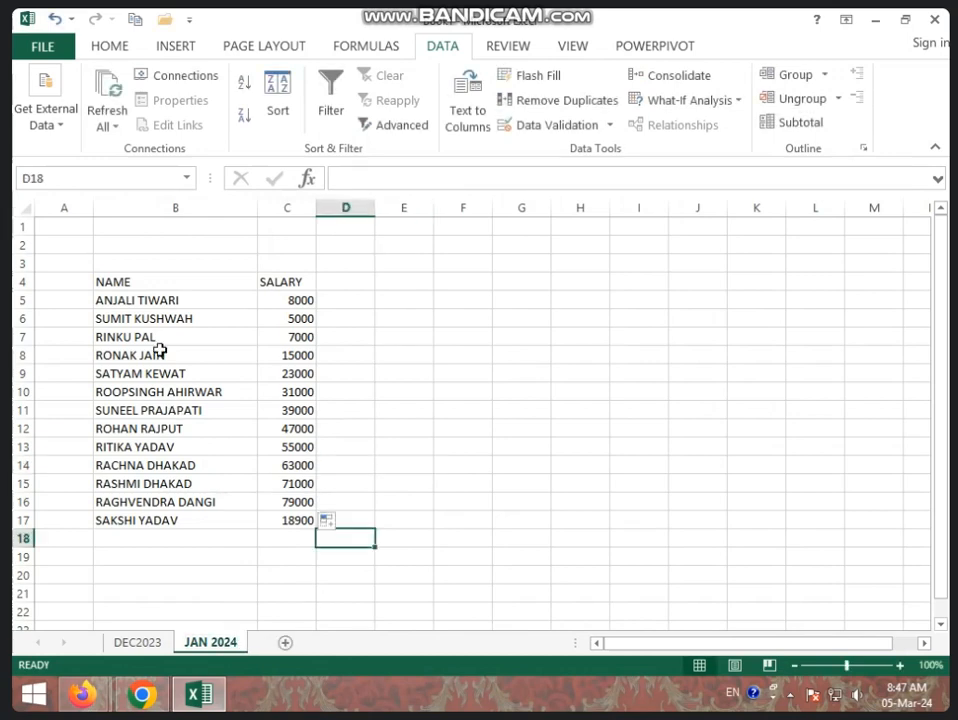
Step: Copy table B4:C17 from JAN 2024 into a new sheet starting at C2 and autofit the name column
drag(173, 278, 282, 512)
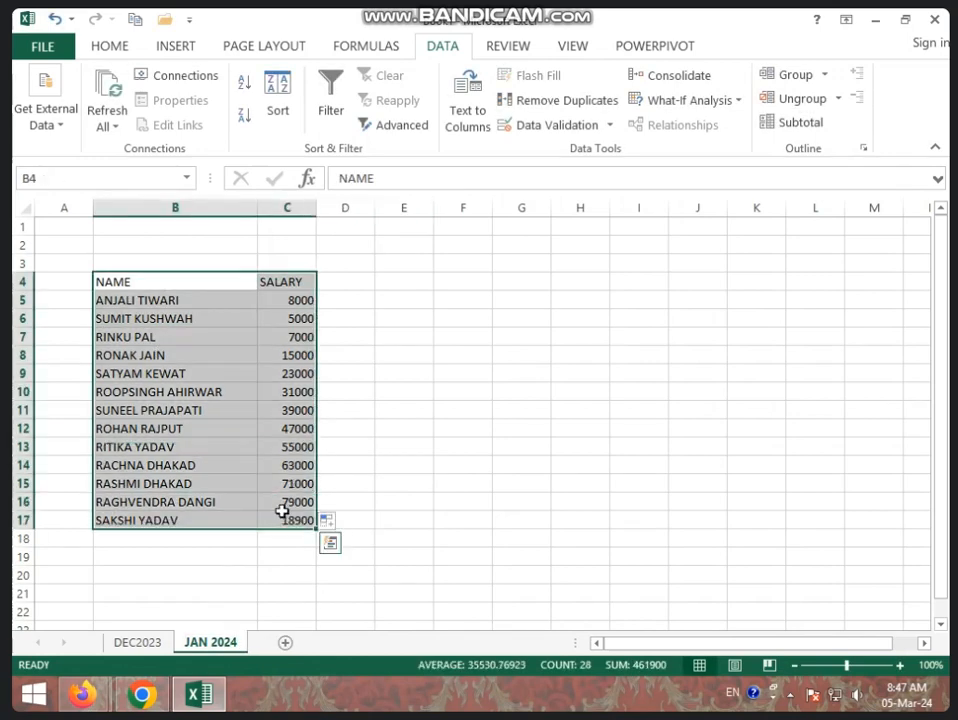
key(ctrl+c)
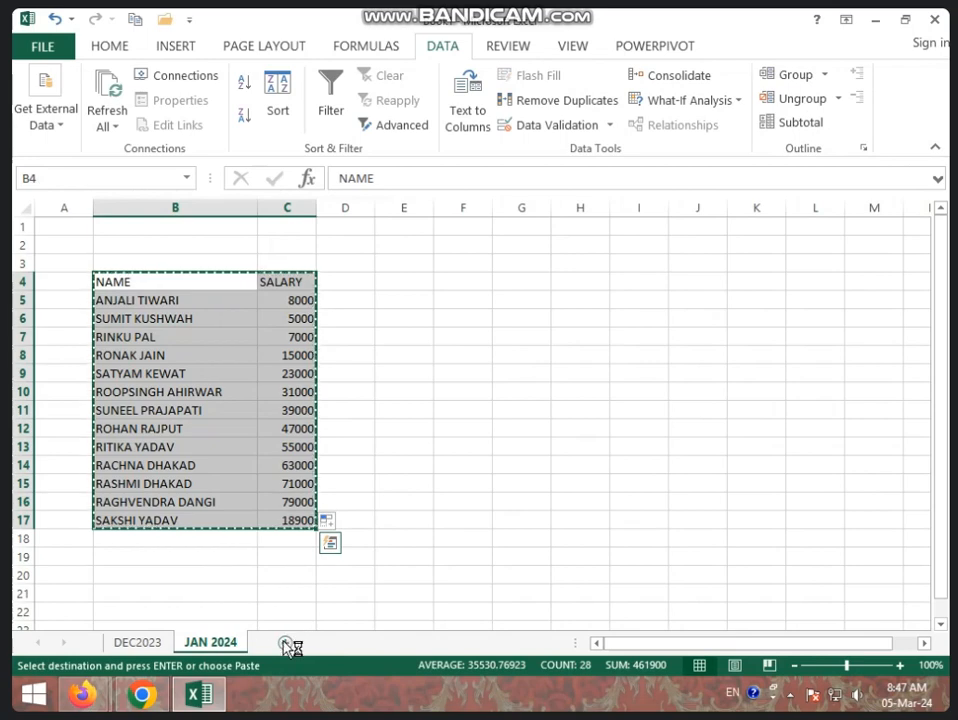
click(287, 643)
click(178, 250)
key(ctrl+v)
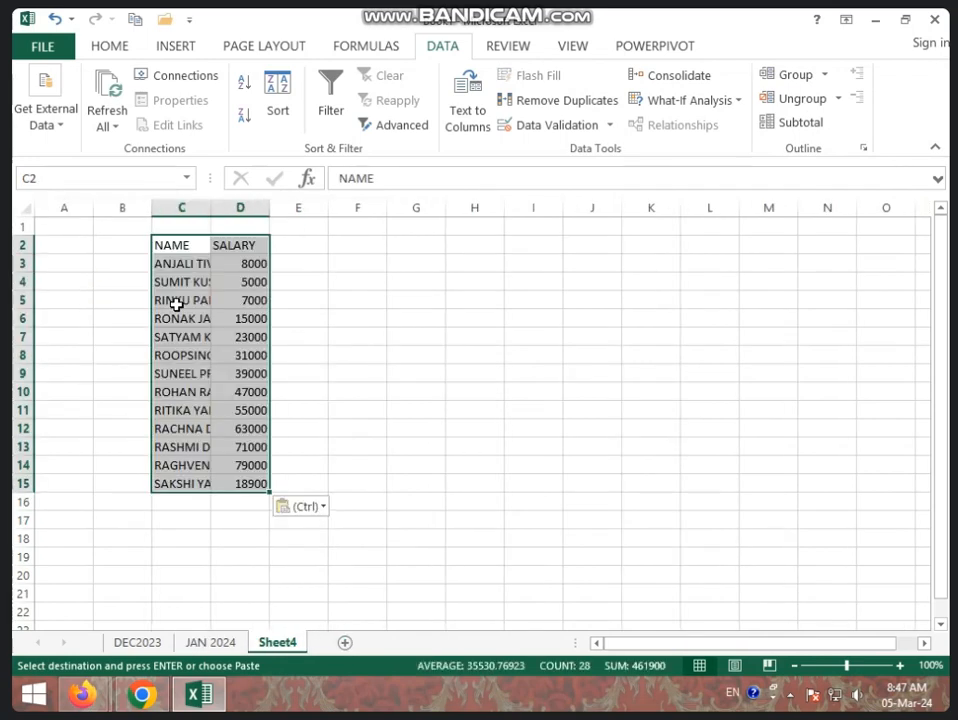
double_click(211, 208)
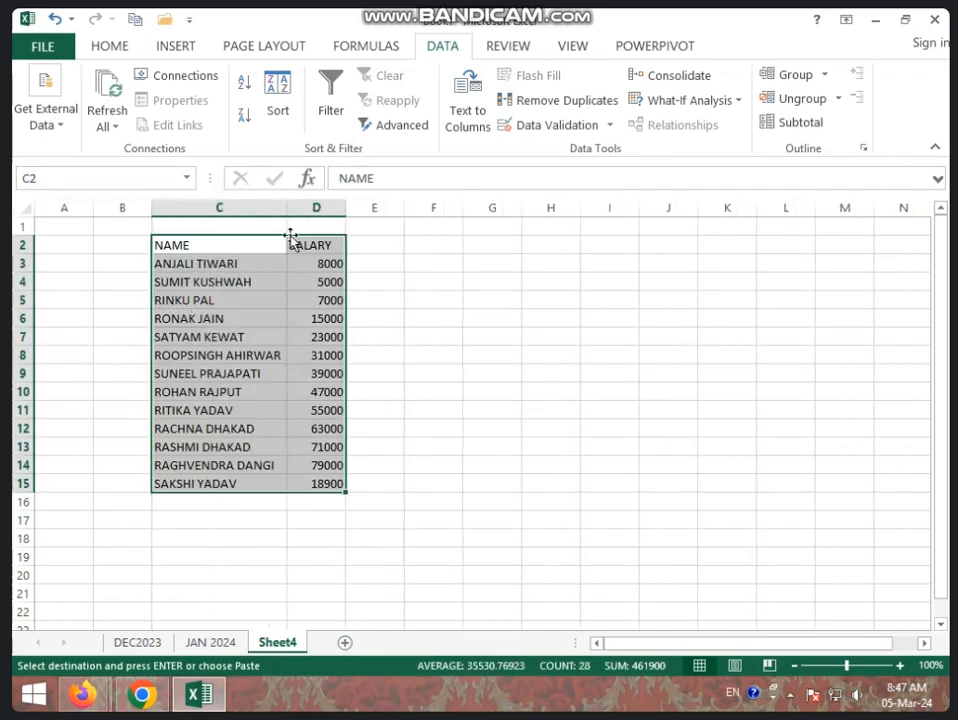
Step: Set salary D3 to 2000 on Sheet4 and fill the series from D3:D4 down to D15
click(325, 266)
key(Escape)
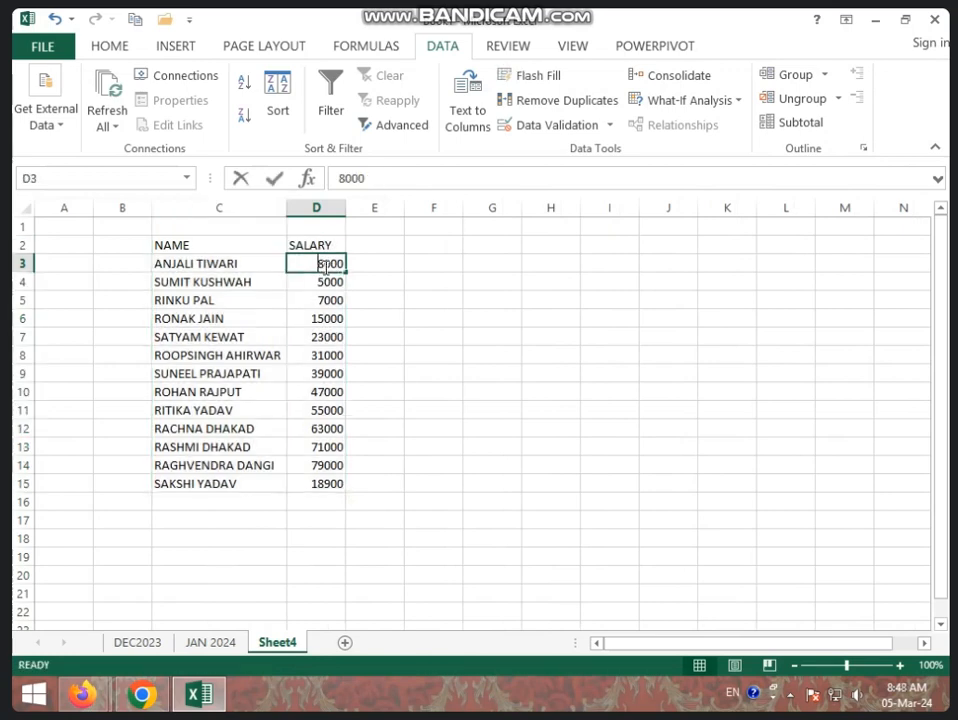
text(200)
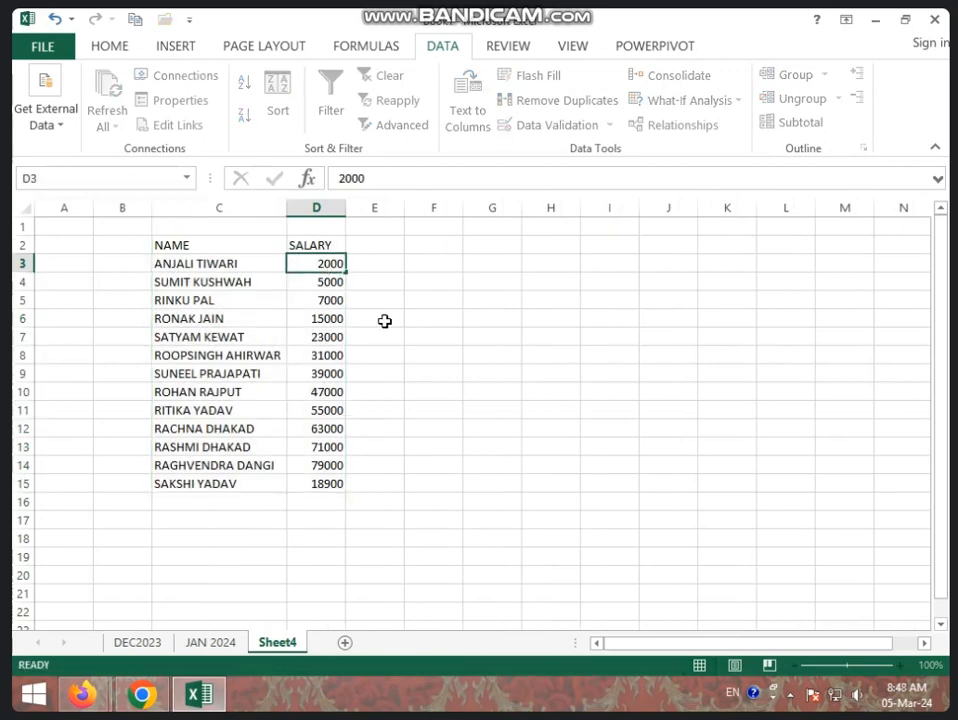
click(380, 318)
drag(336, 258, 325, 488)
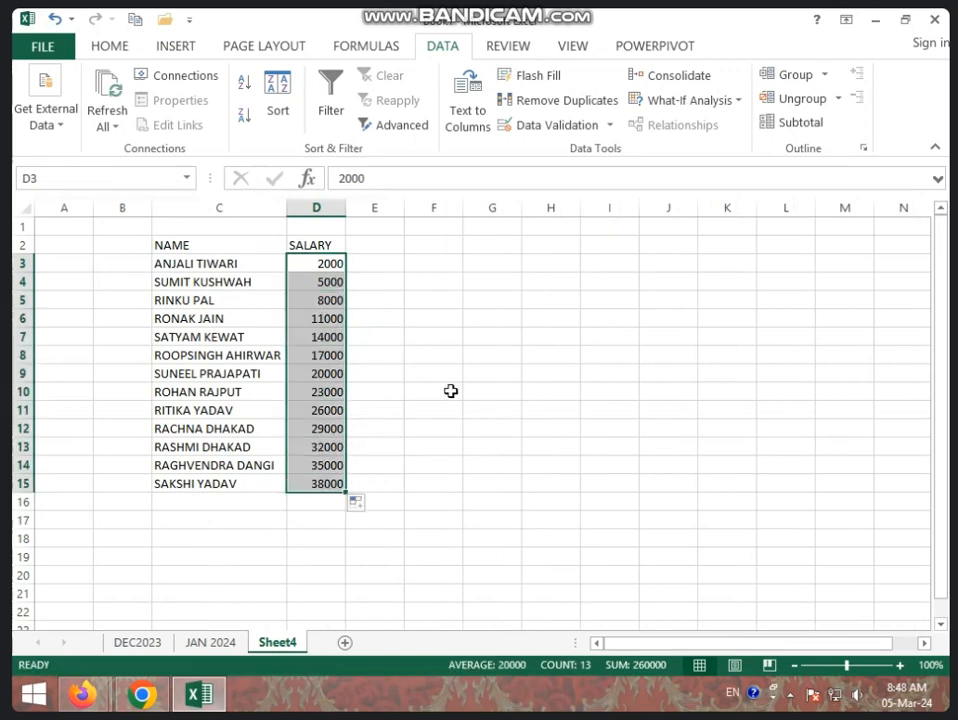
click(446, 366)
Step: Rename Sheet4 as FEB 2024
right_click(298, 645)
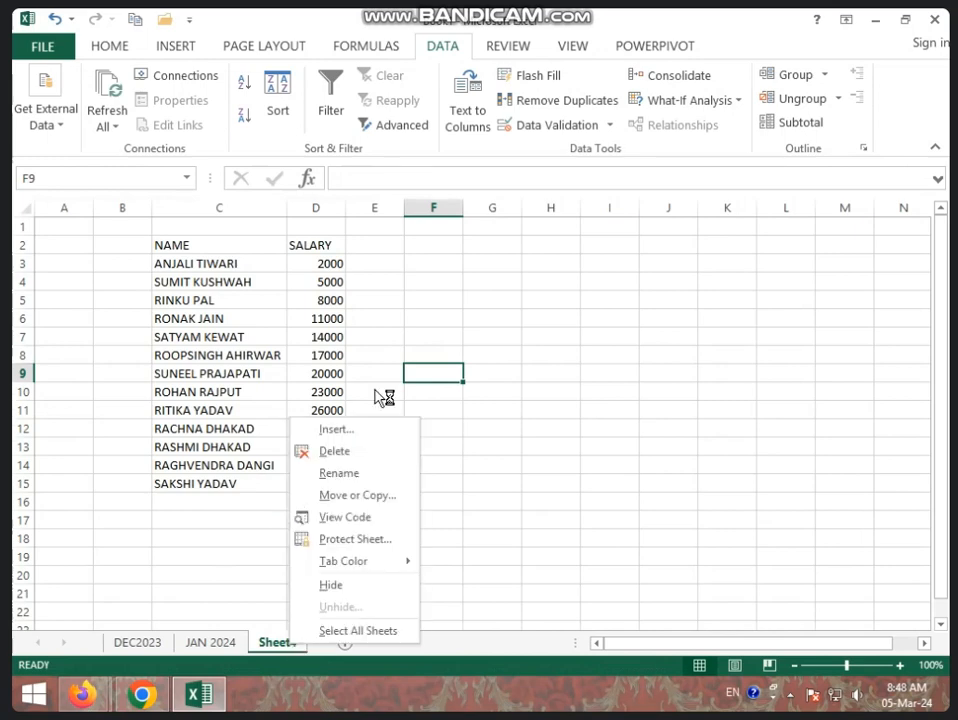
click(372, 476)
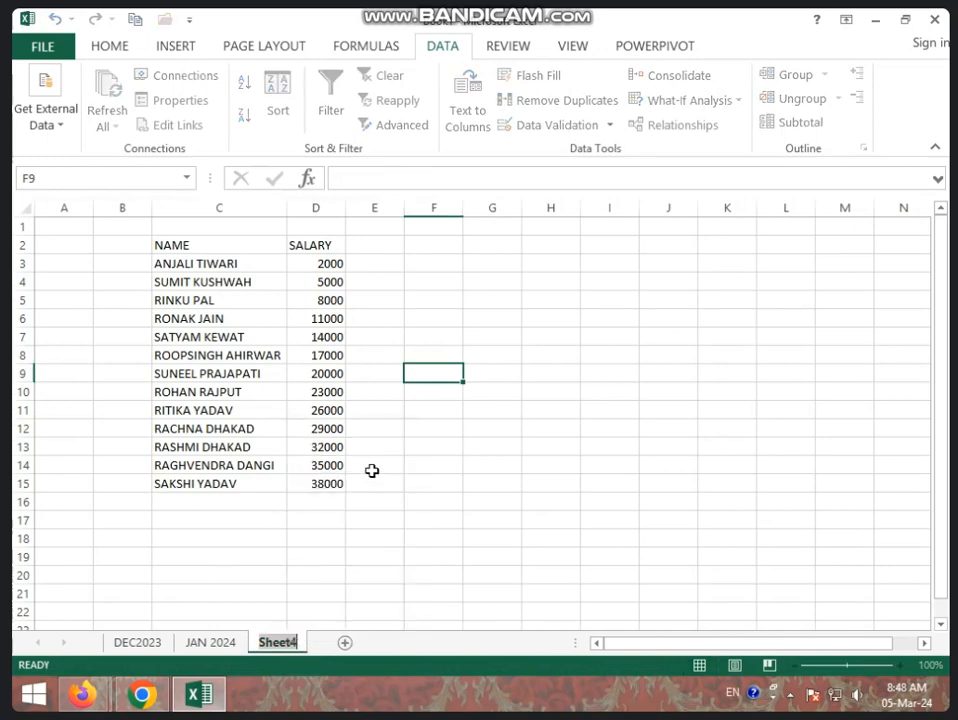
text(FEB 2024)
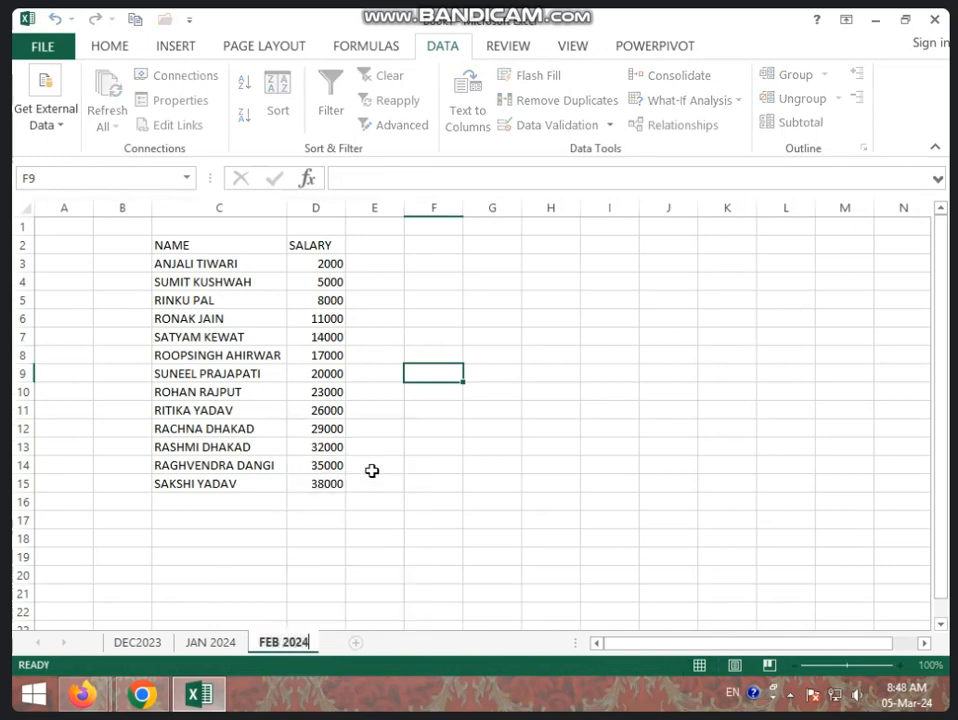
key(Return)
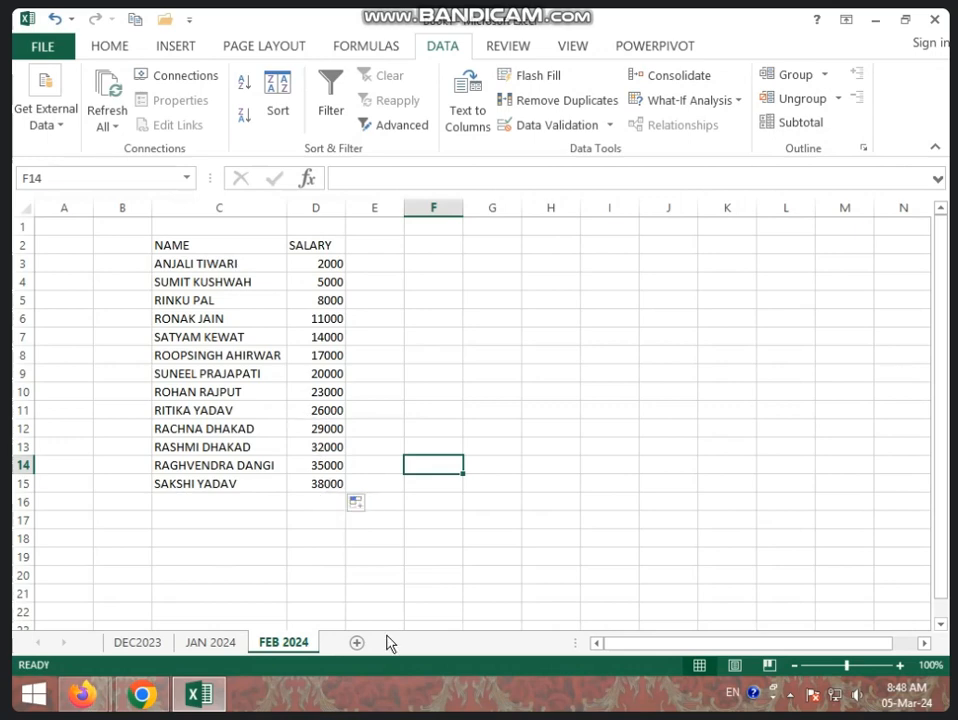
Step: Add a new sheet after FEB 2024 and start a consolidation at cell C5 using the Sum function
click(357, 643)
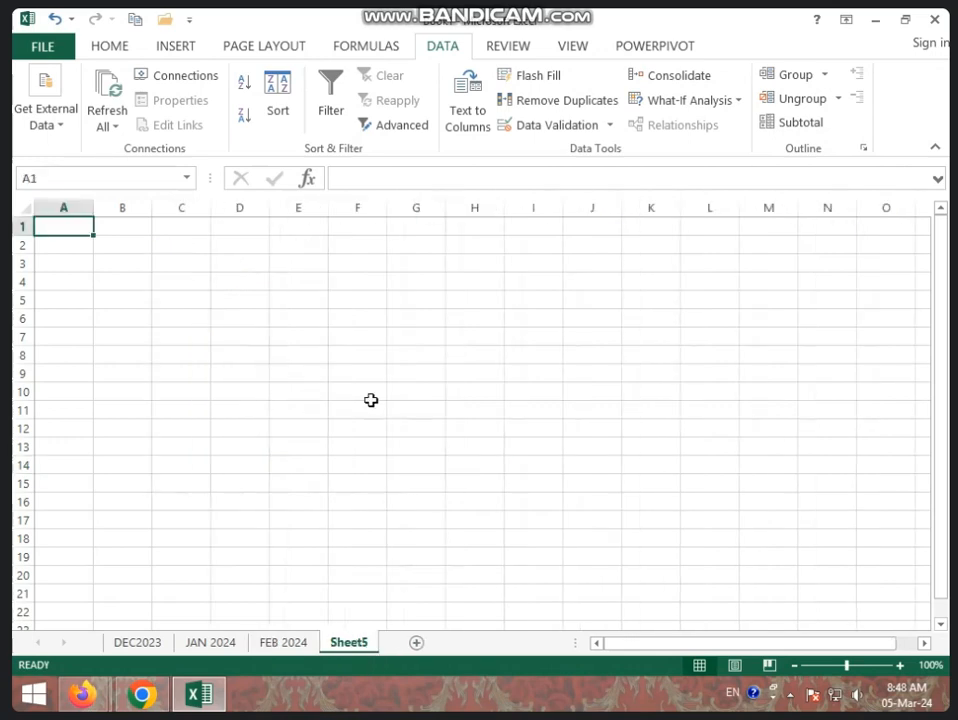
click(201, 302)
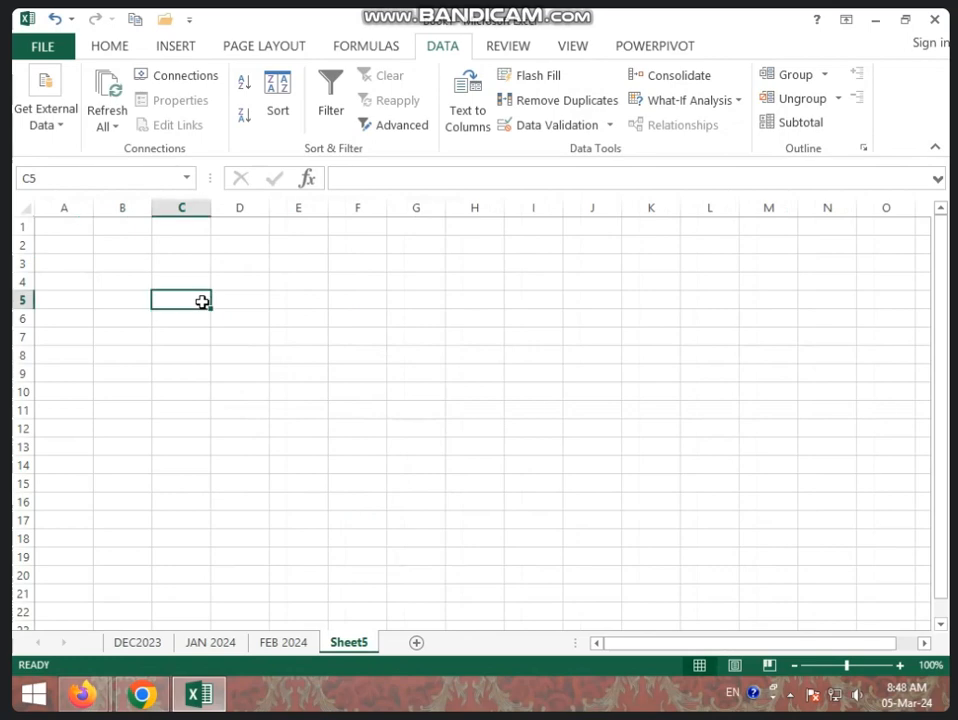
click(676, 76)
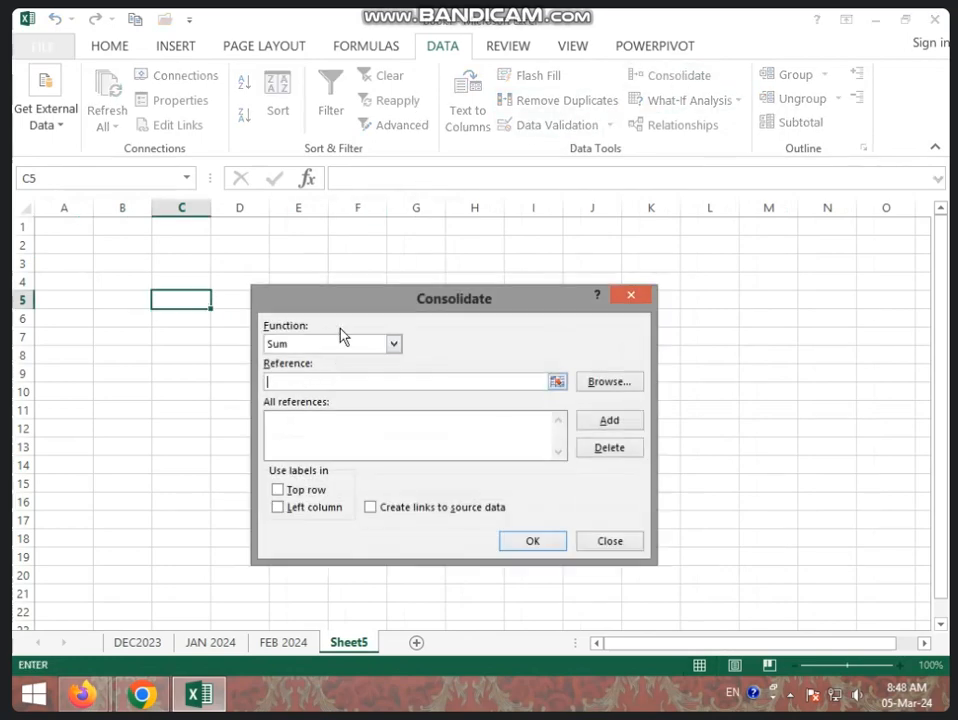
click(394, 343)
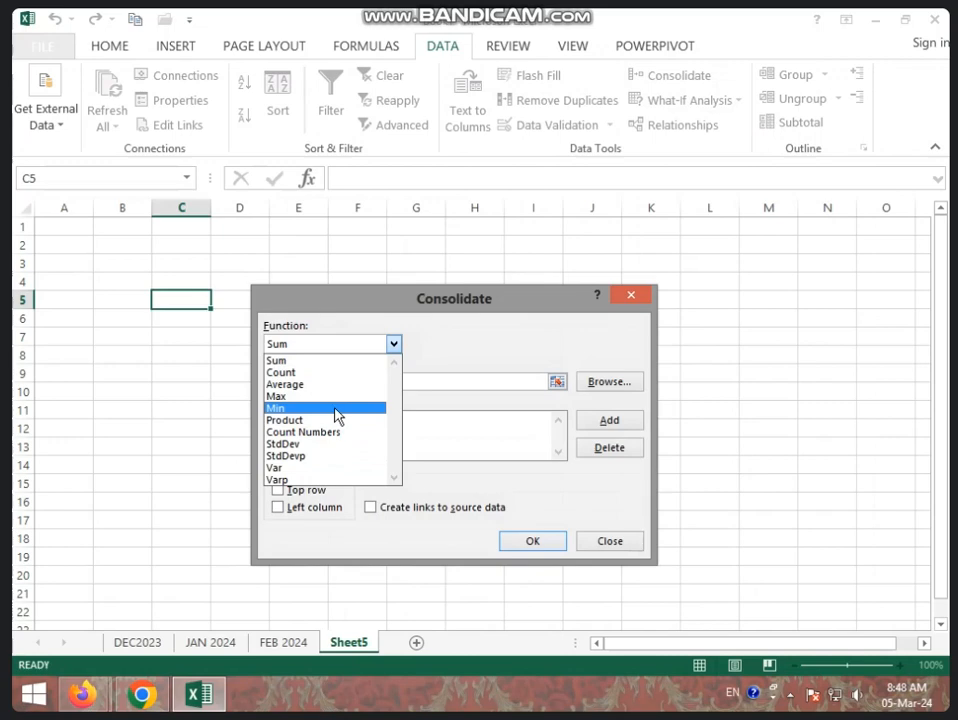
key(Escape)
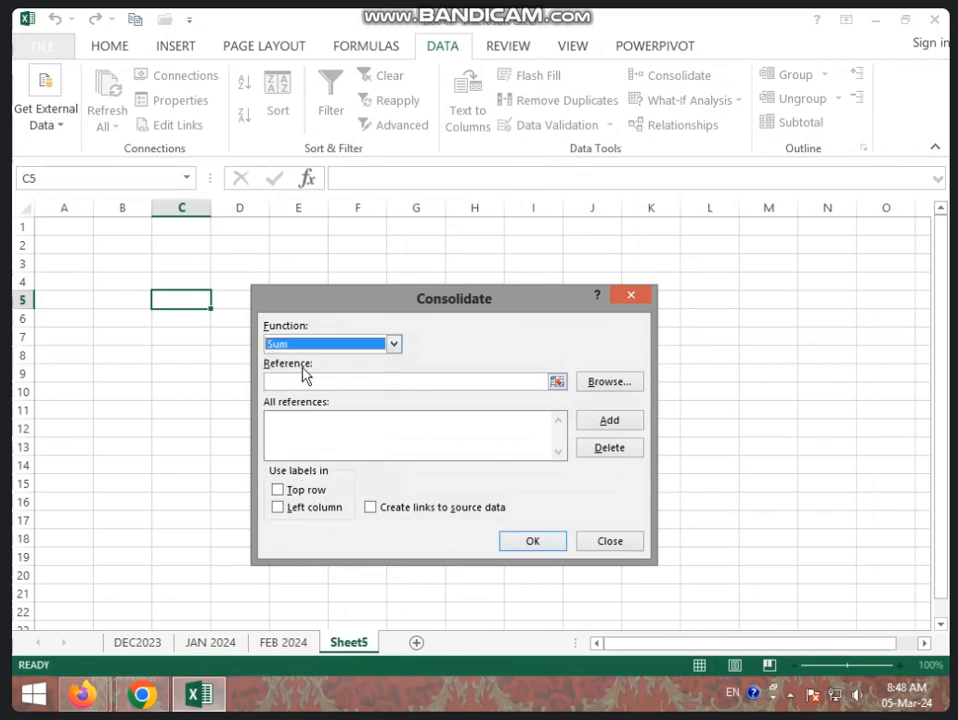
Step: Add range B2:C15 of the DEC2023 sheet to the consolidation references
click(307, 381)
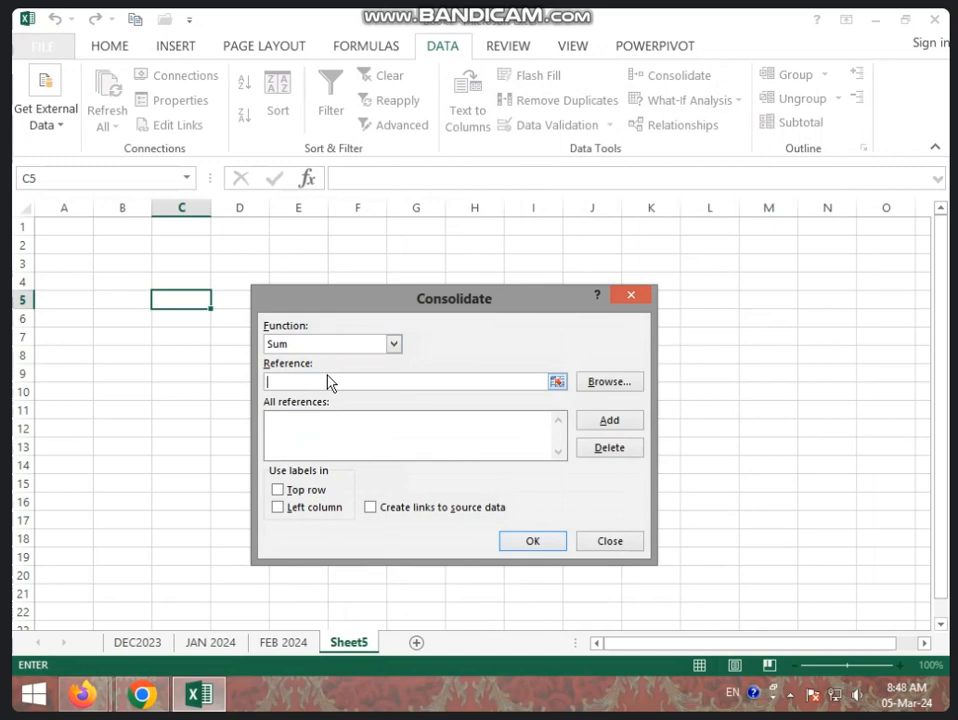
click(157, 645)
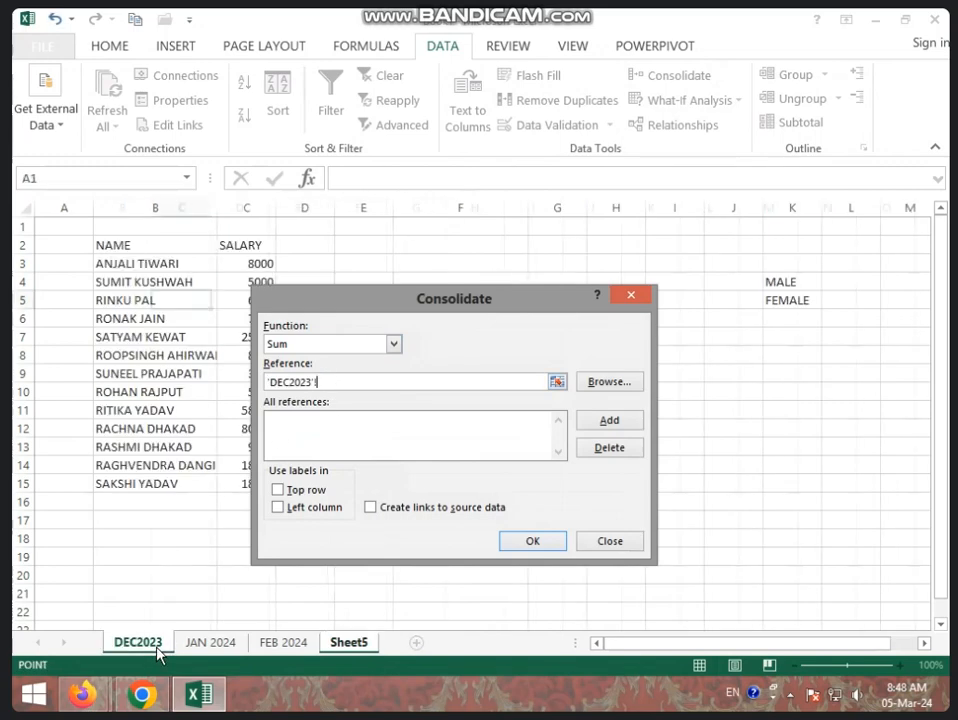
drag(363, 306, 592, 268)
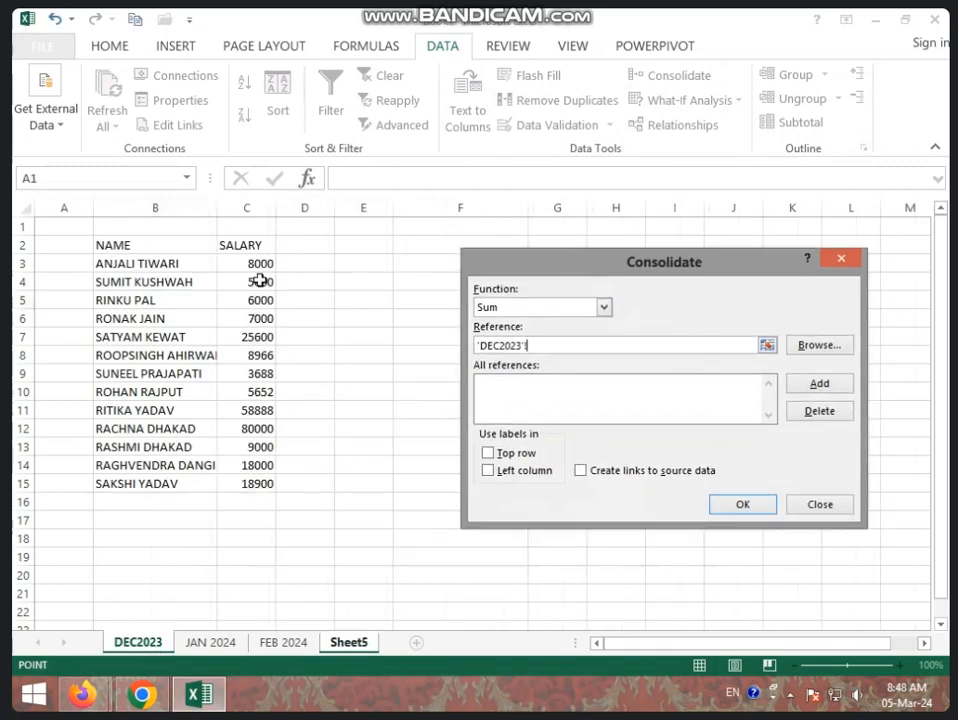
drag(134, 243, 240, 490)
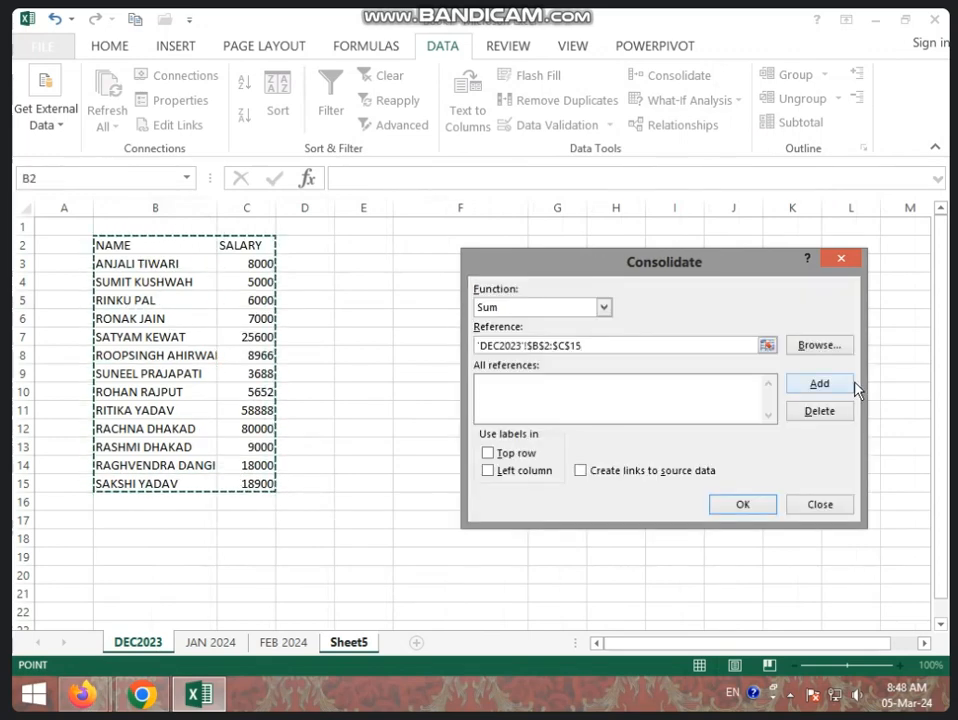
click(819, 384)
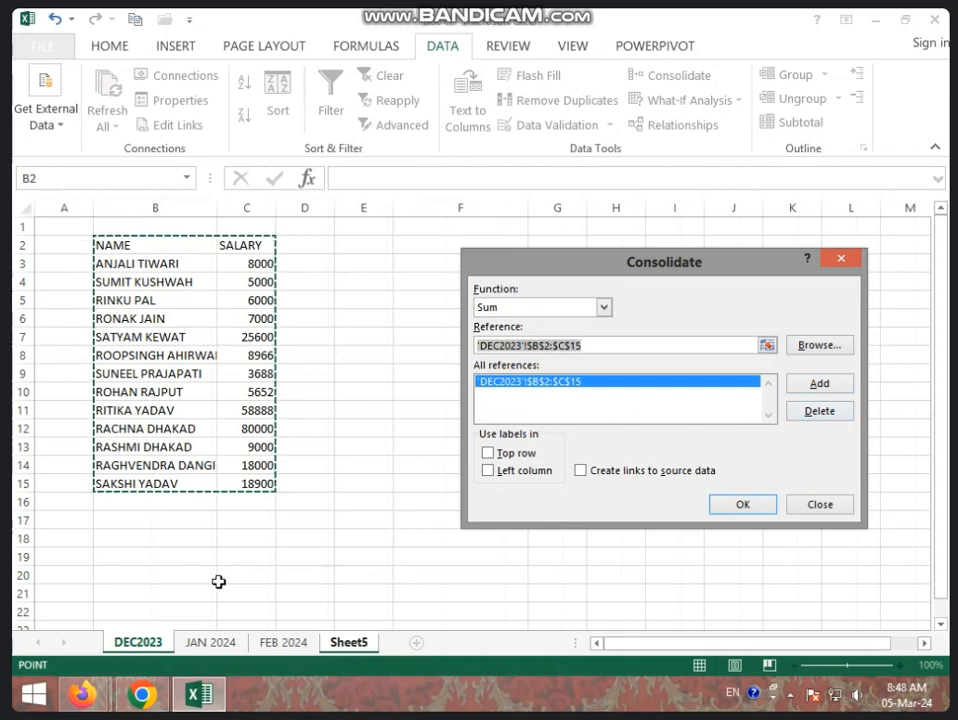
Step: Add range B4:C17 of JAN 2024 and range C2:D15 of FEB 2024 to the consolidation references
click(210, 641)
drag(137, 284, 274, 520)
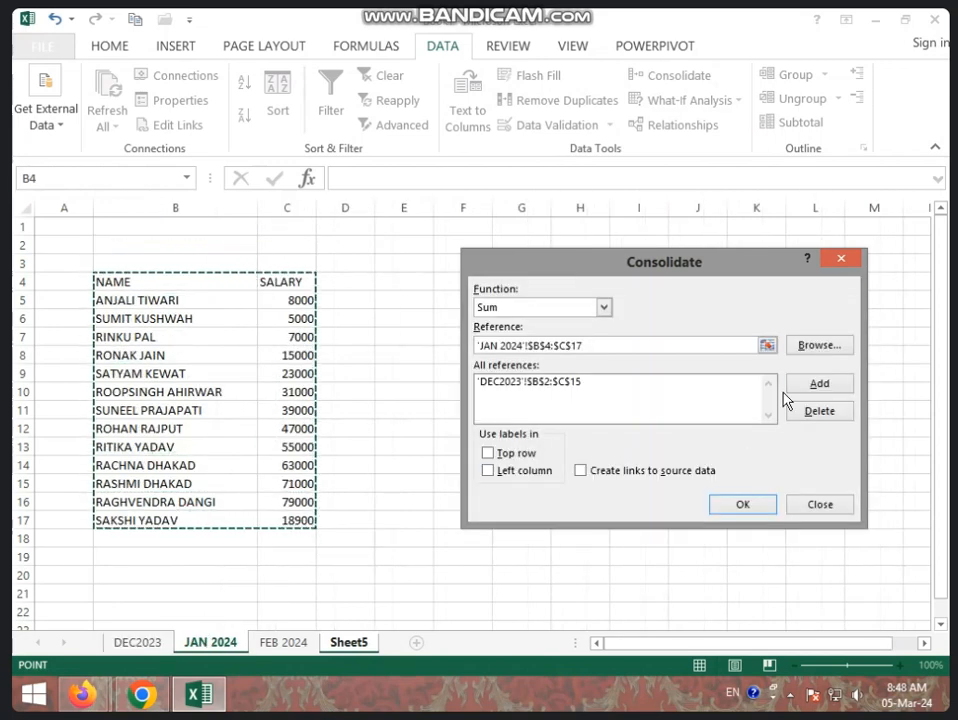
click(815, 386)
click(283, 641)
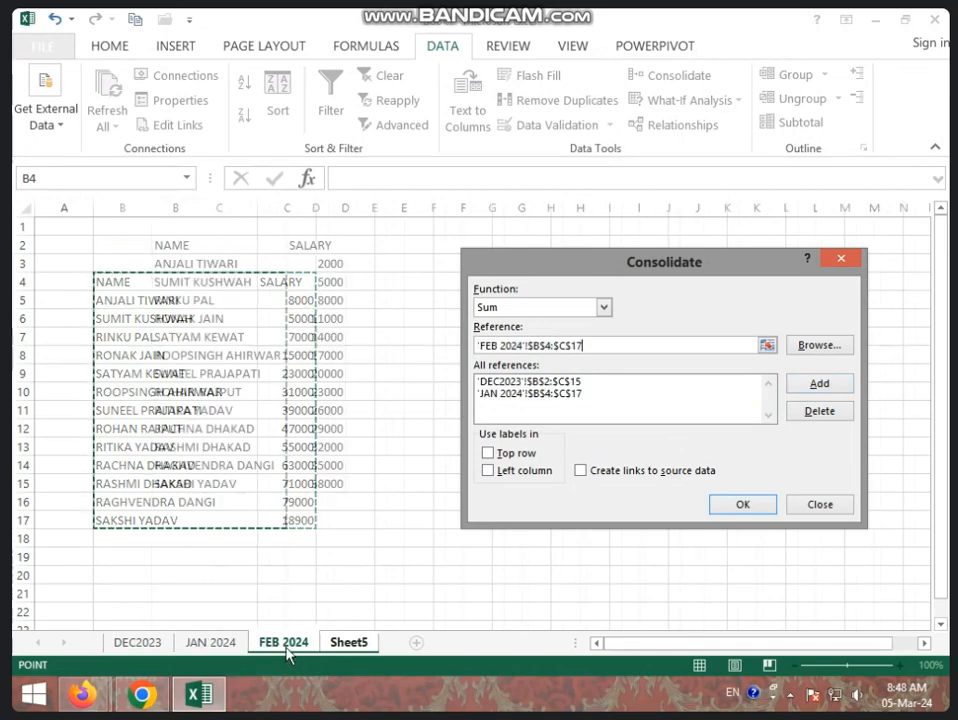
drag(220, 251, 303, 480)
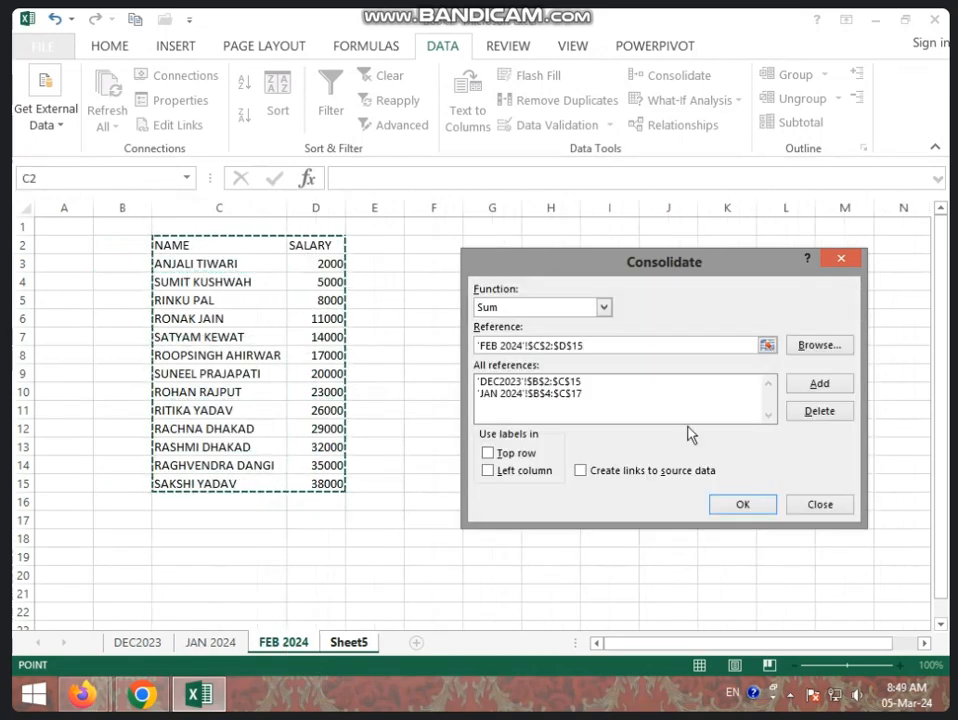
click(819, 384)
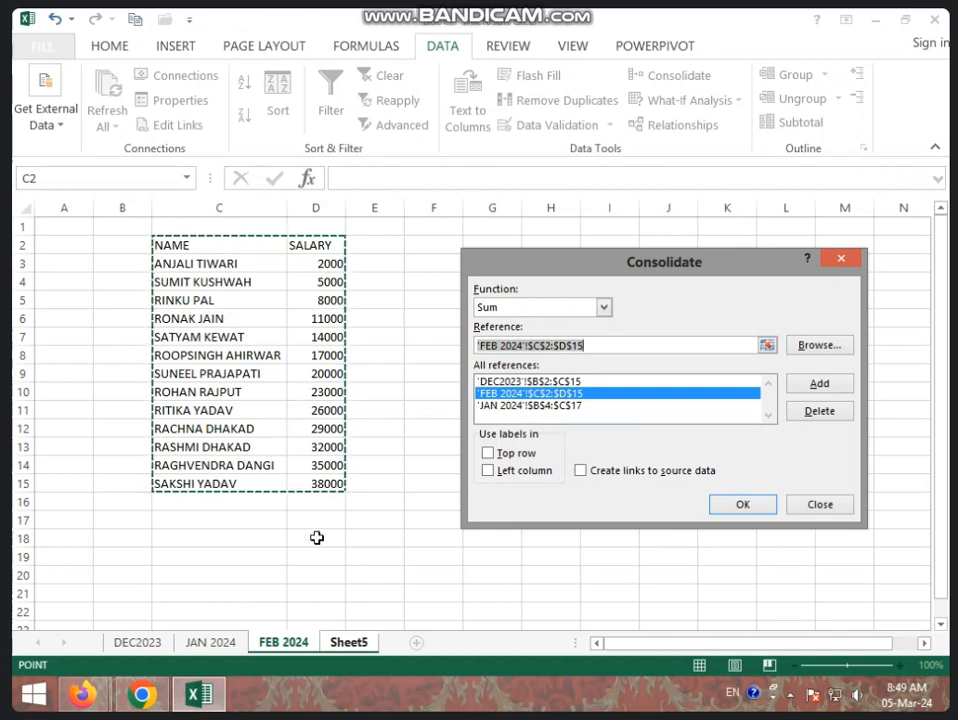
Step: Run the consolidation with top row and left column labels, and widen column C to fit the names
click(489, 453)
click(502, 471)
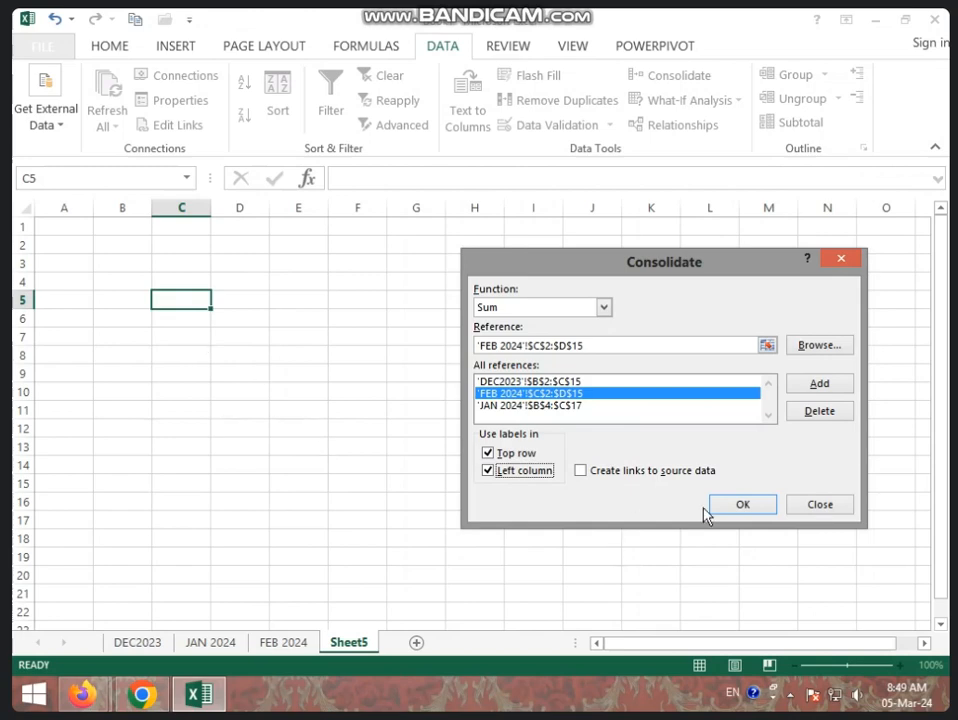
click(742, 505)
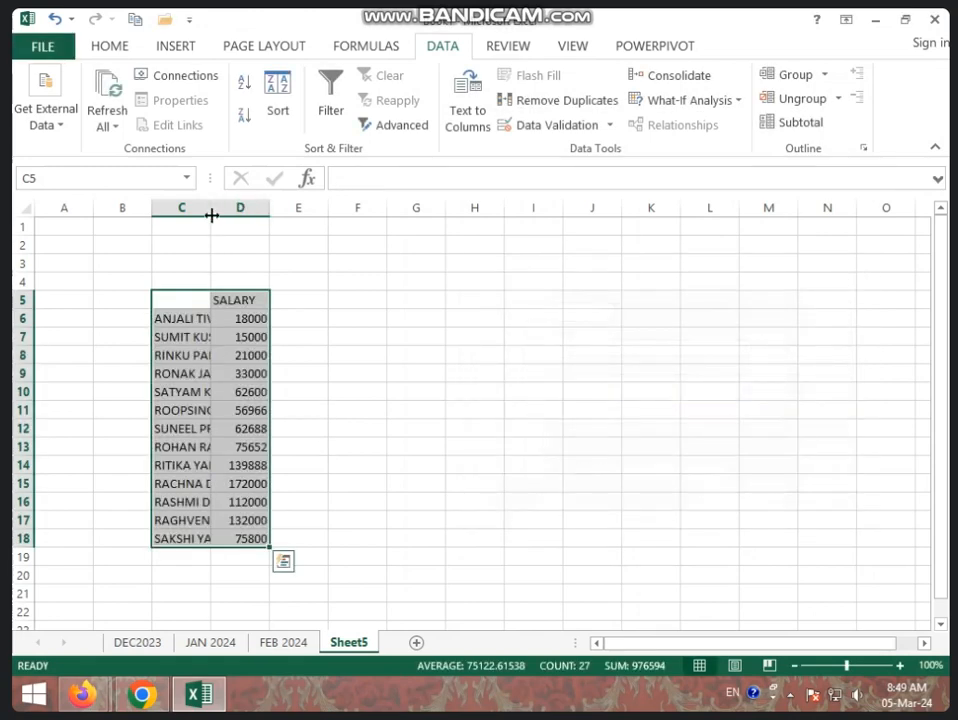
drag(212, 213, 276, 212)
click(378, 342)
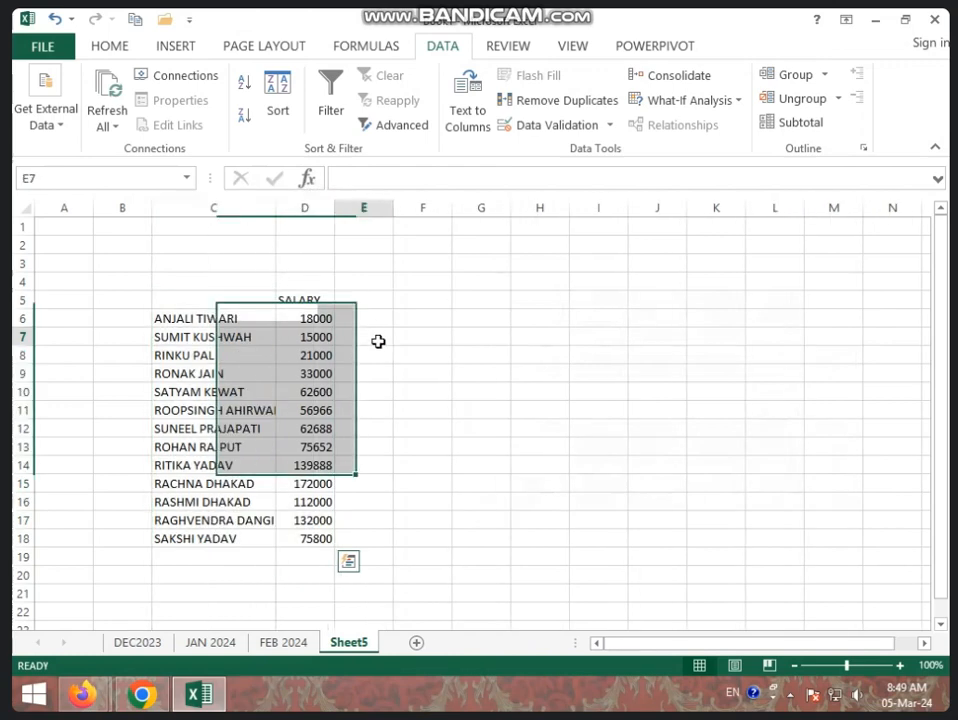
Step: Check the consolidated salary in D6 against the three monthly sheets by entering =8000+8000+2000 in I6 of Sheet5
click(291, 321)
click(156, 645)
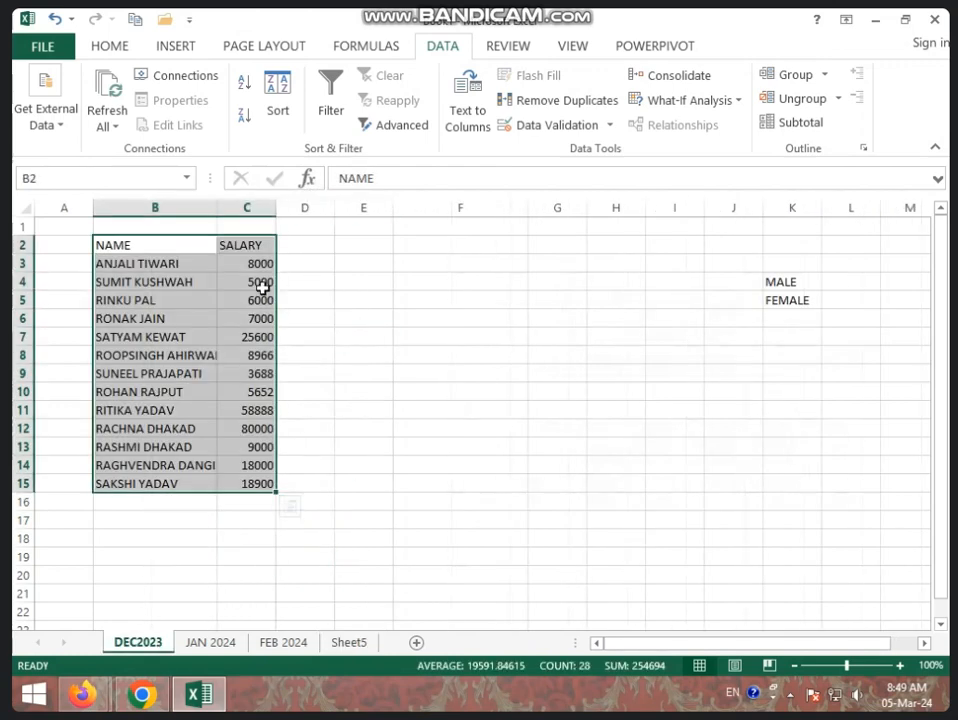
click(196, 572)
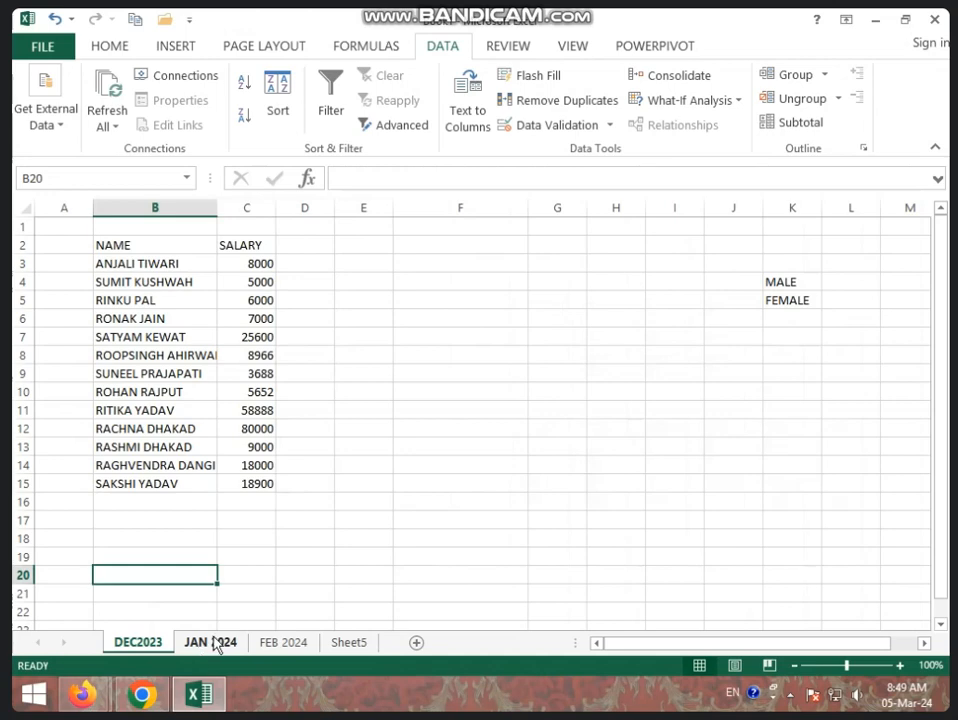
click(205, 645)
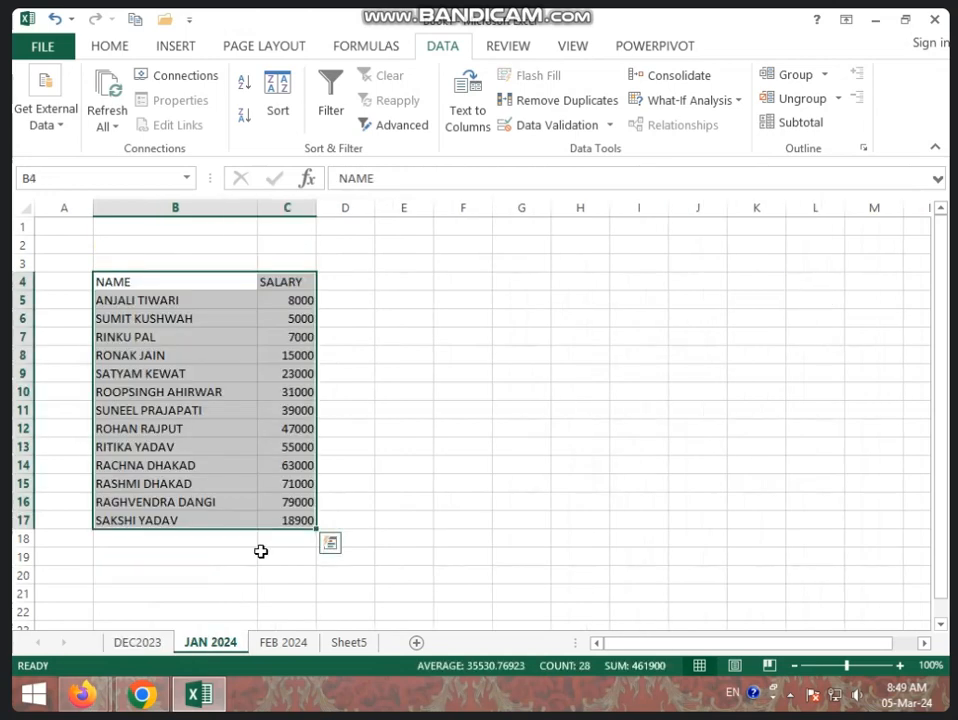
click(283, 643)
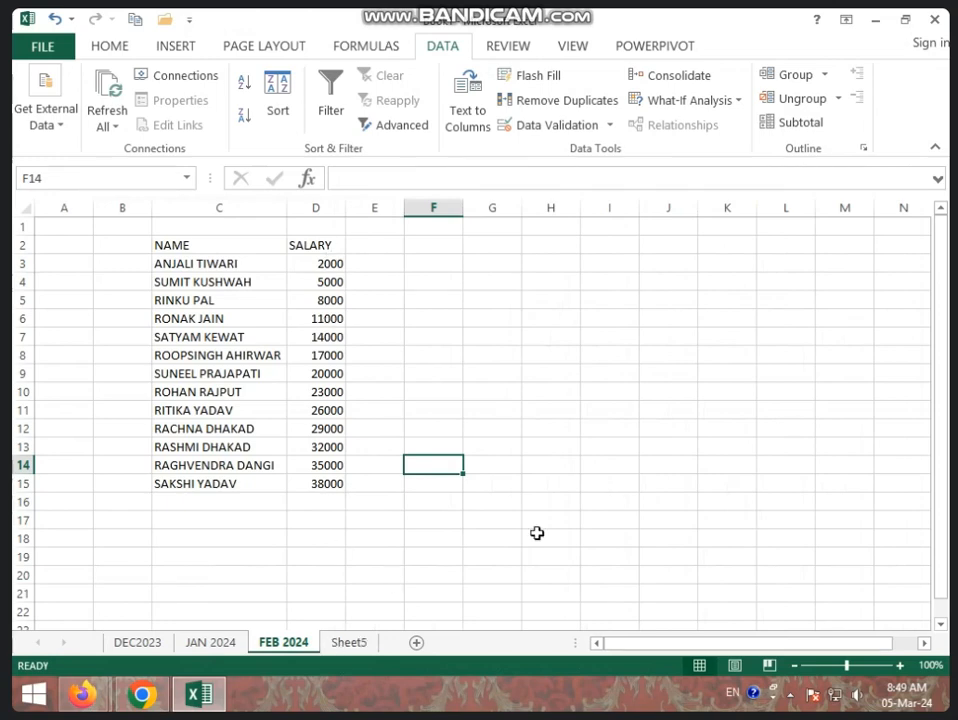
click(365, 647)
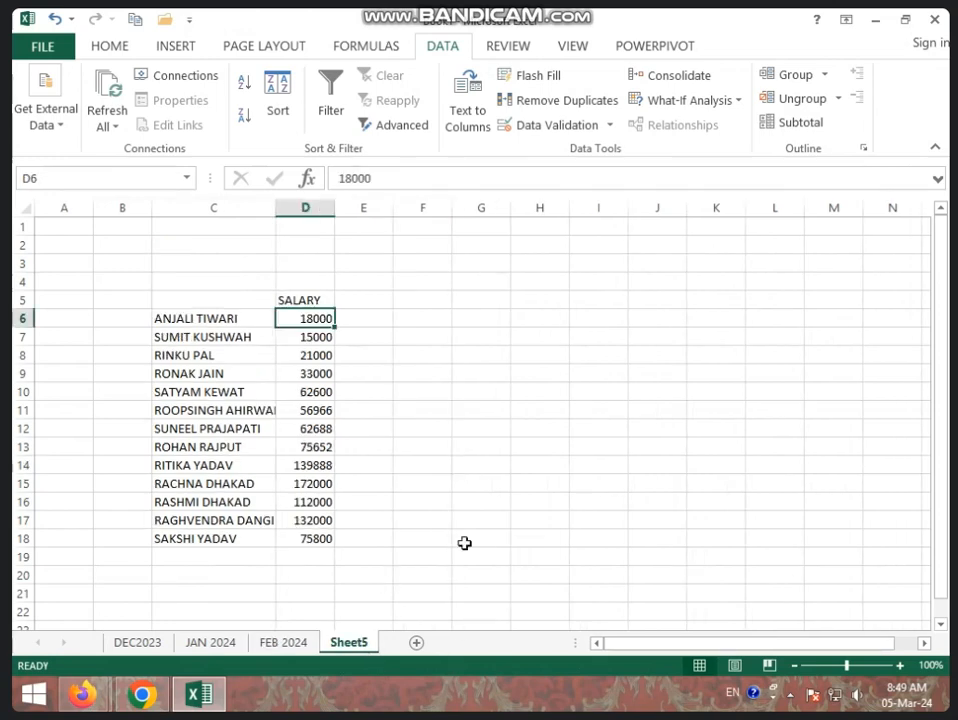
click(579, 316)
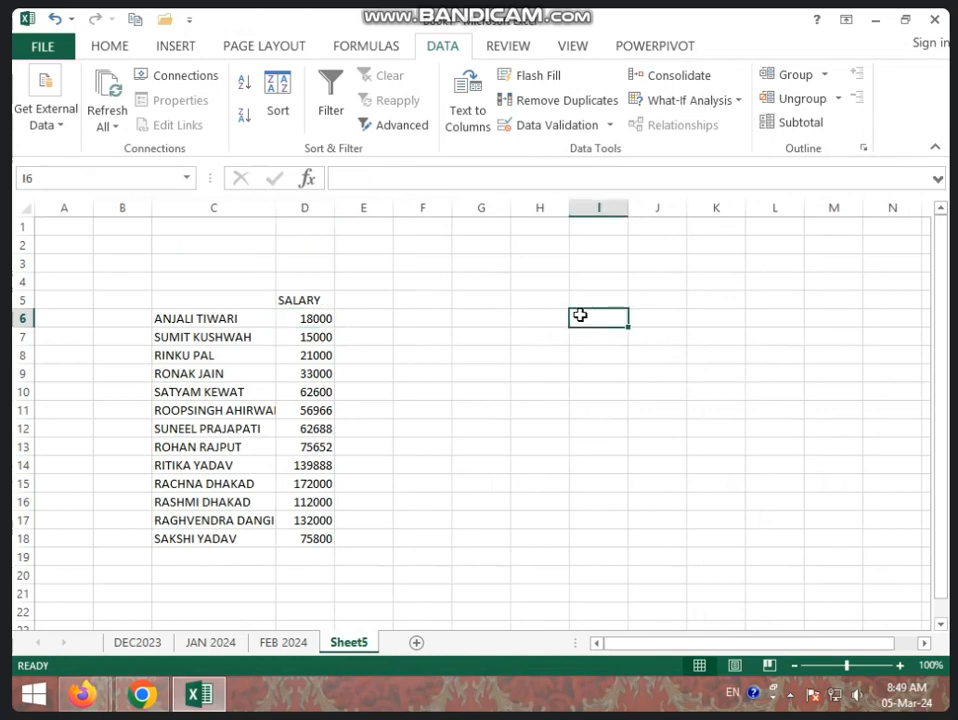
text(=8000)
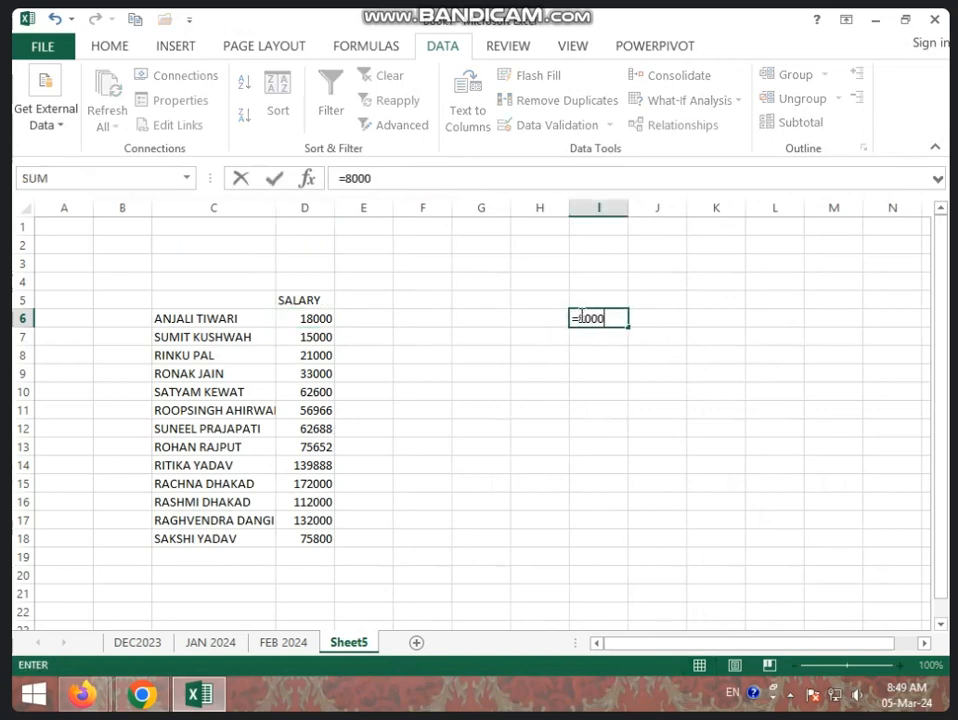
text(+8000)
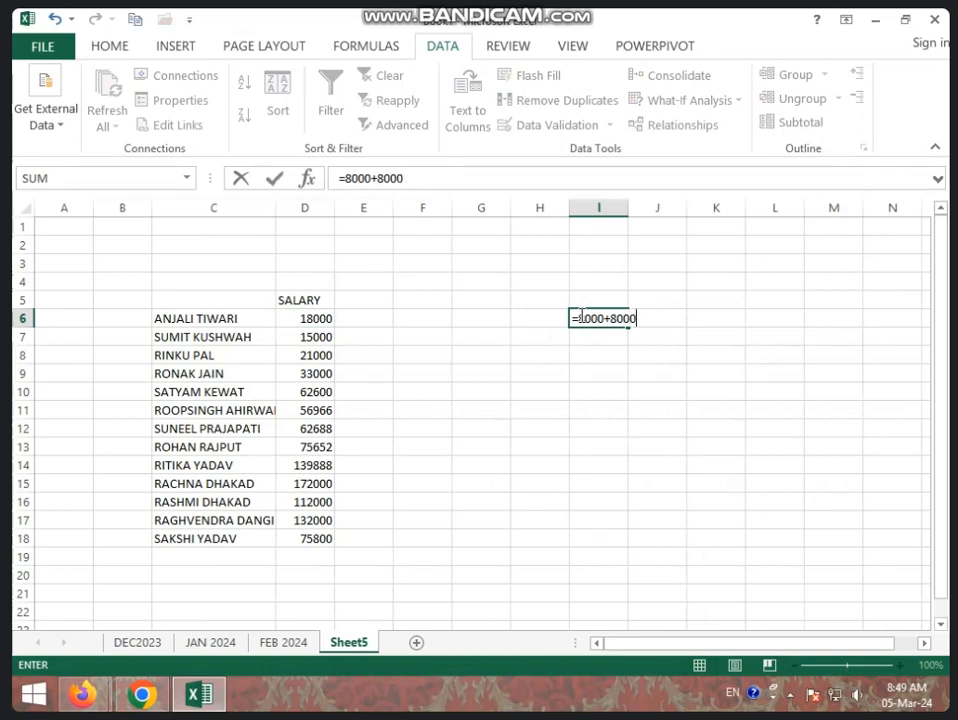
text(+2000)
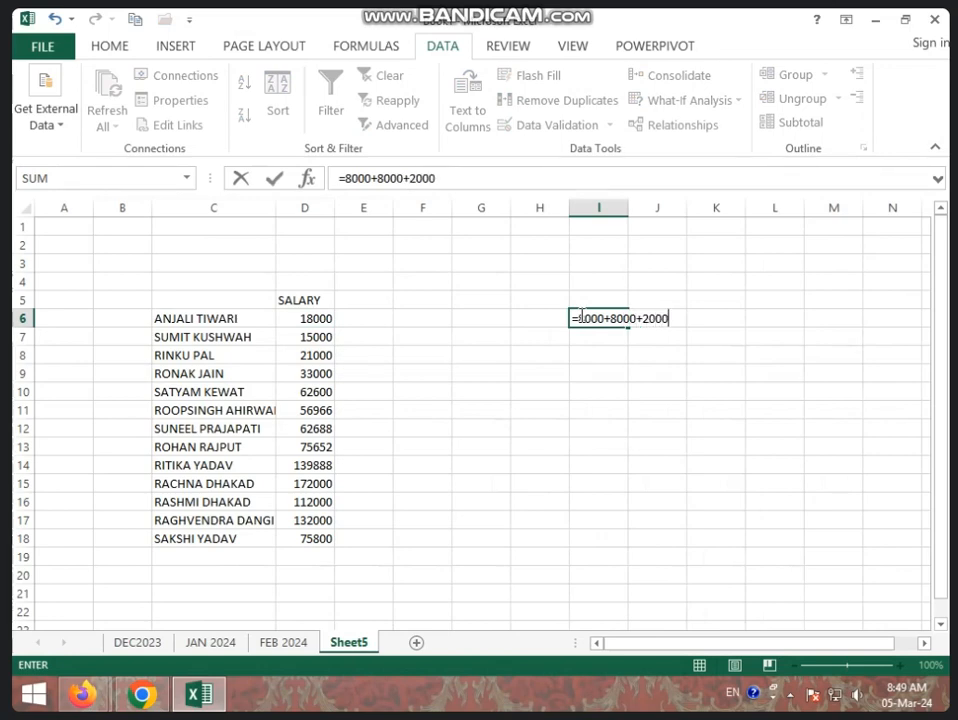
key(Return)
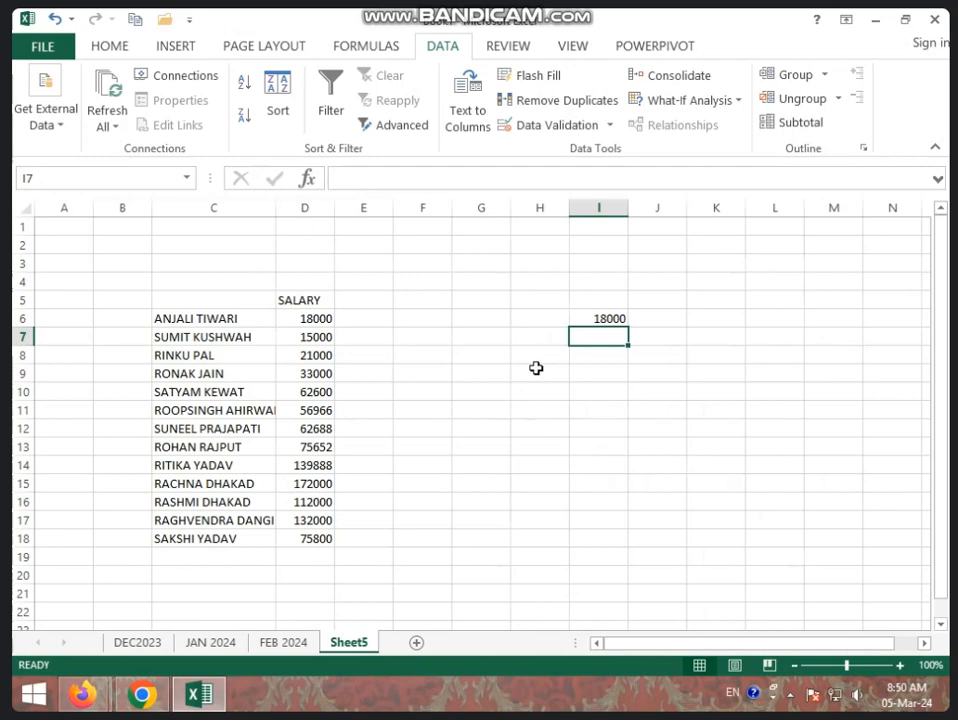
Step: Clear the consolidated name and salary table from Sheet5, keeping the check formula in I6
drag(122, 281, 416, 560)
key(Delete)
click(530, 470)
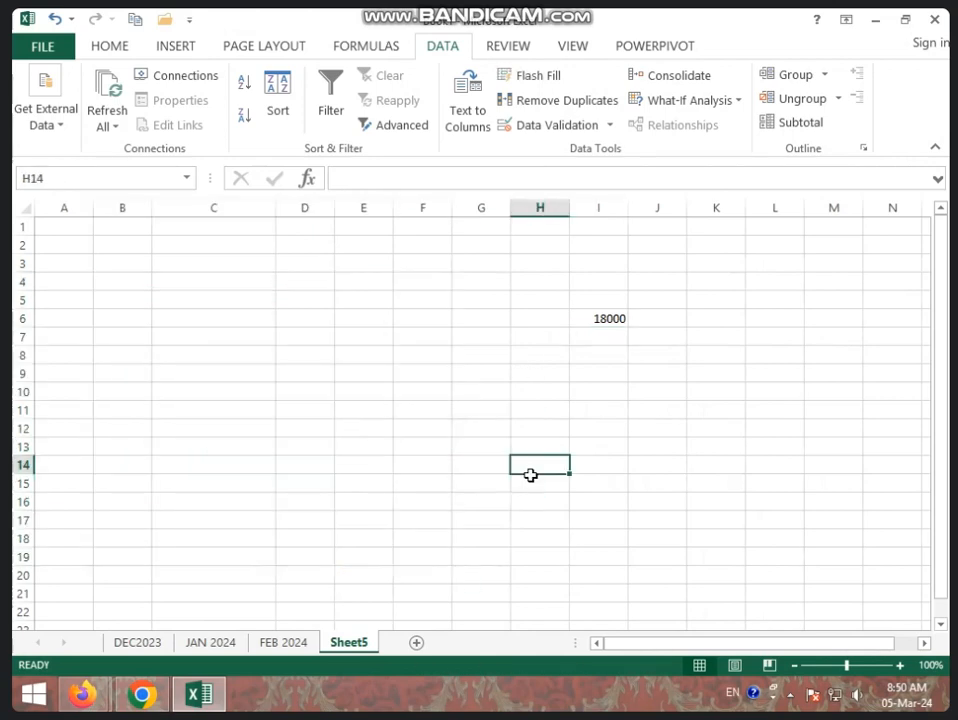
click(741, 101)
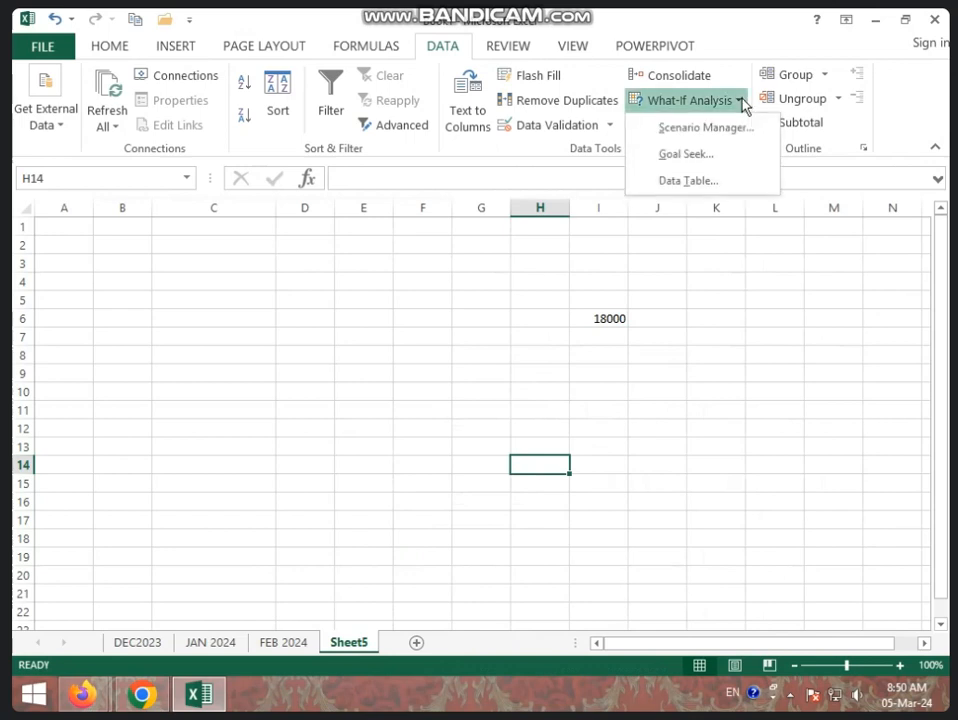
click(350, 389)
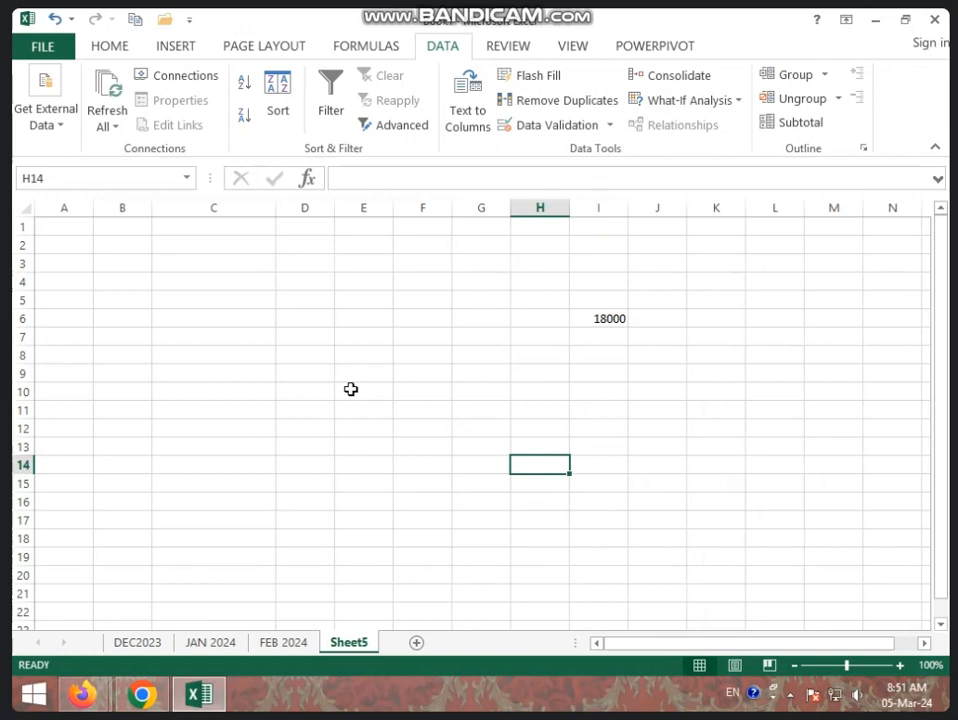
click(340, 48)
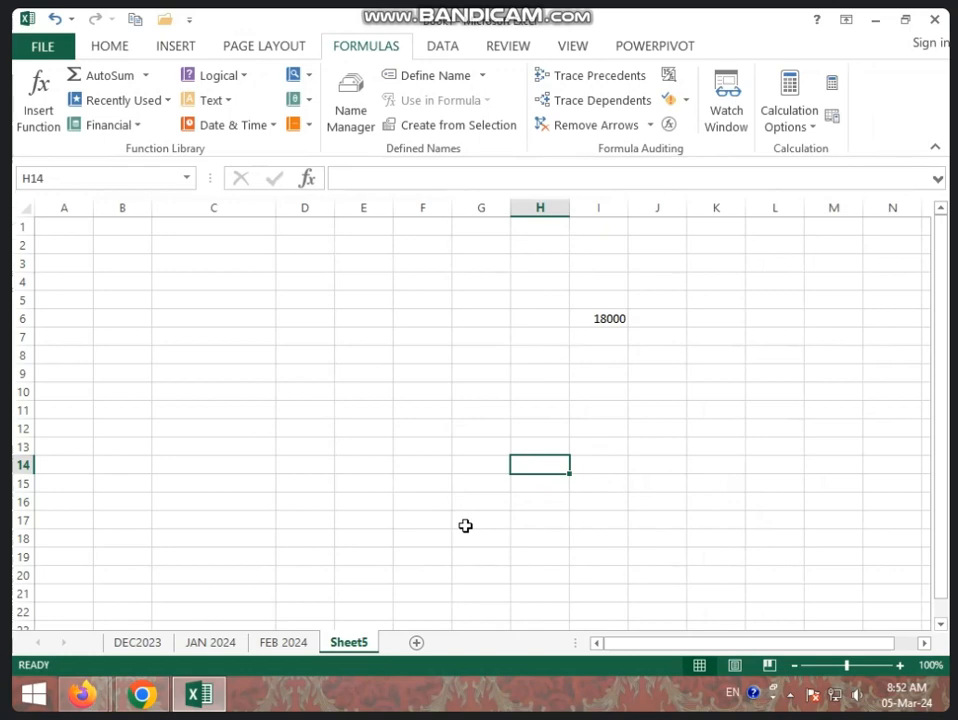
click(506, 47)
click(441, 47)
click(678, 104)
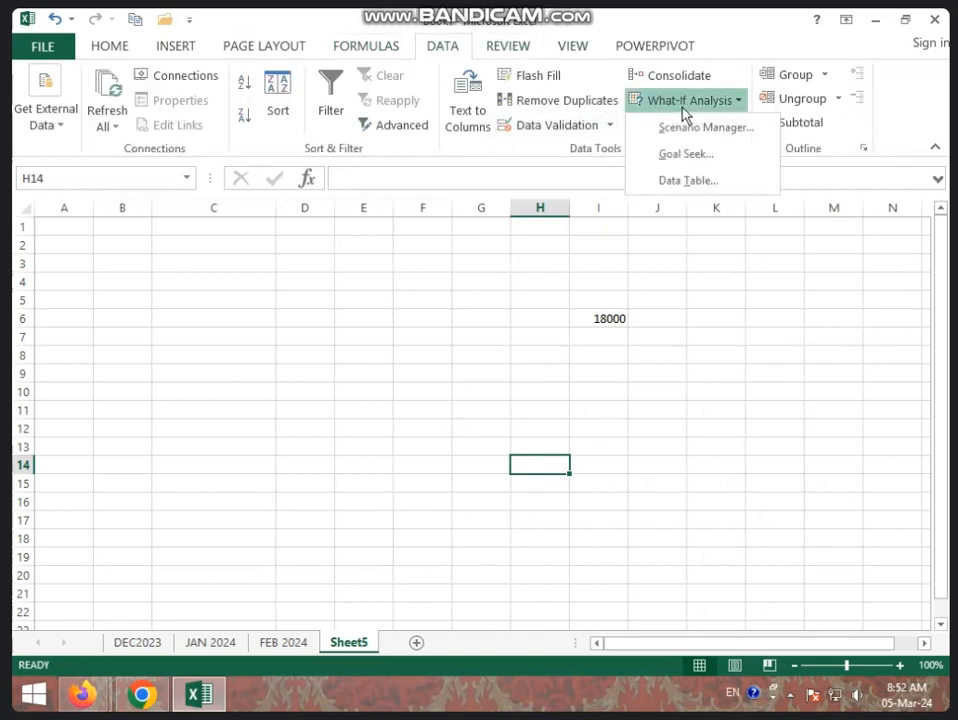